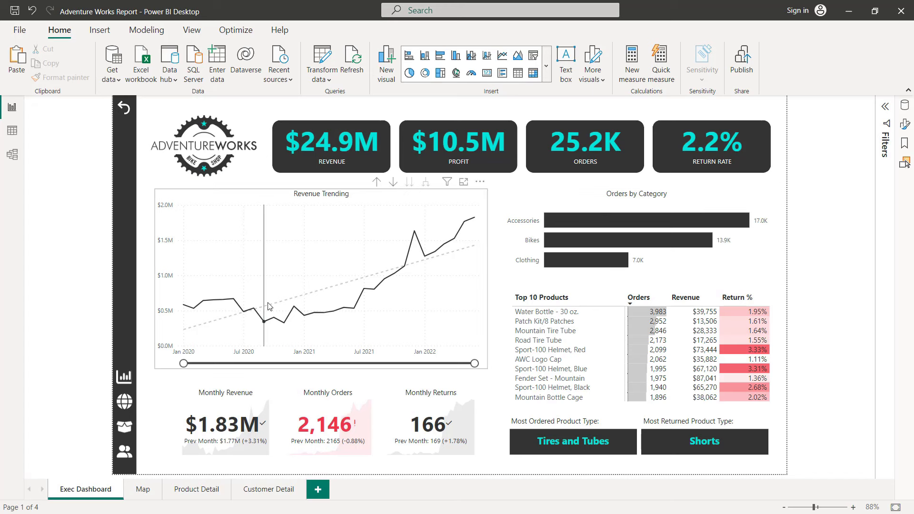
Step: Insert a blank button and fit it into the dark sidebar just below the back arrow
mouse_move(268, 306)
left_click(99, 29)
left_click(568, 79)
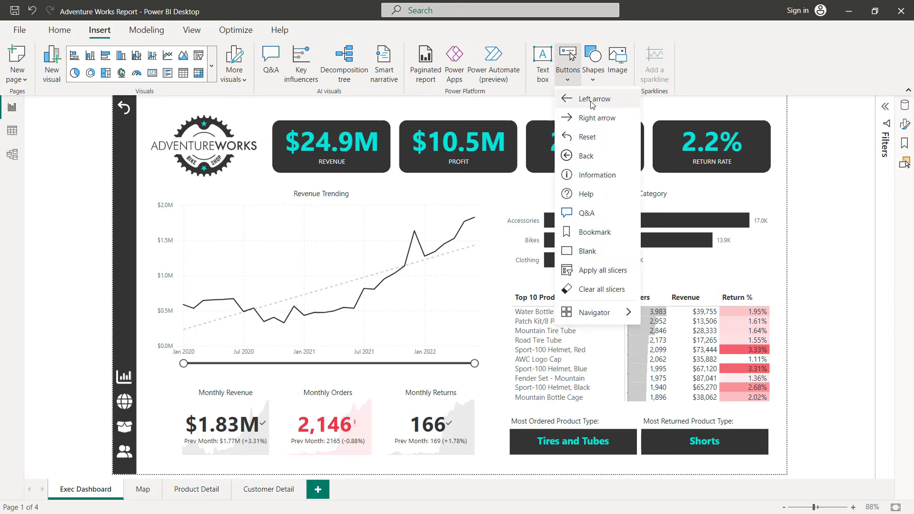
left_click(590, 252)
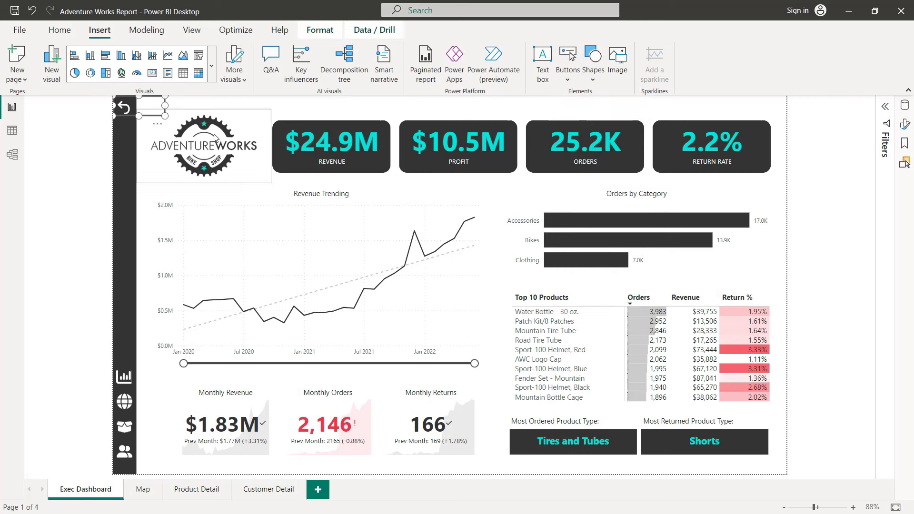
left_click_drag(149, 111, 136, 145)
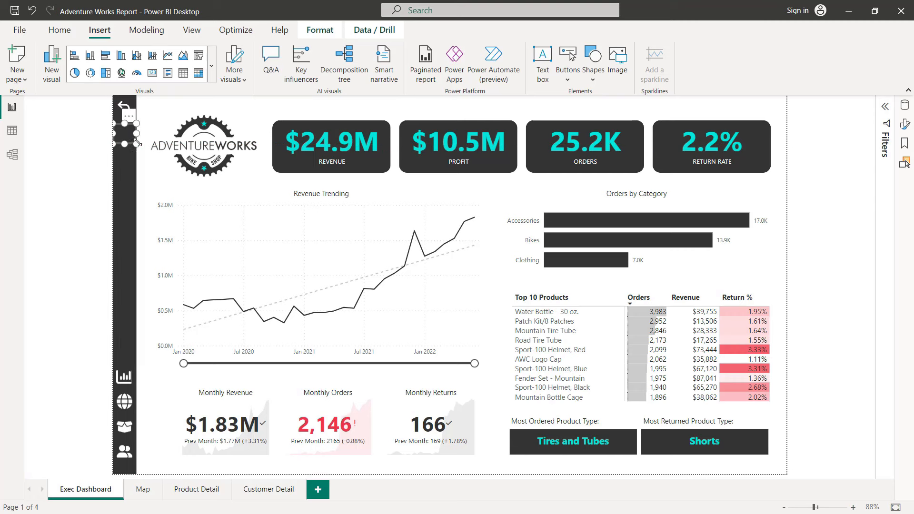
Step: Give the blank button's Default state a custom icon using the Filter_Icon image
left_click(905, 124)
left_click(811, 153)
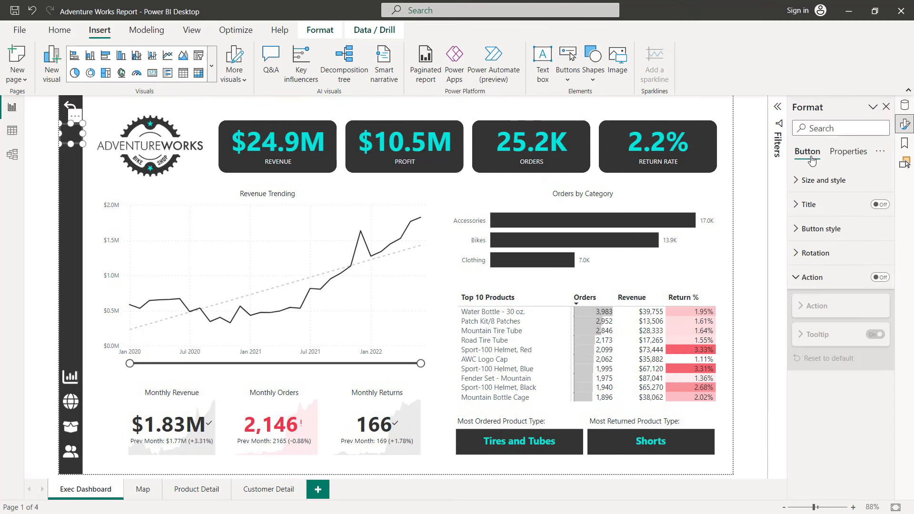
left_click(815, 230)
left_click(834, 288)
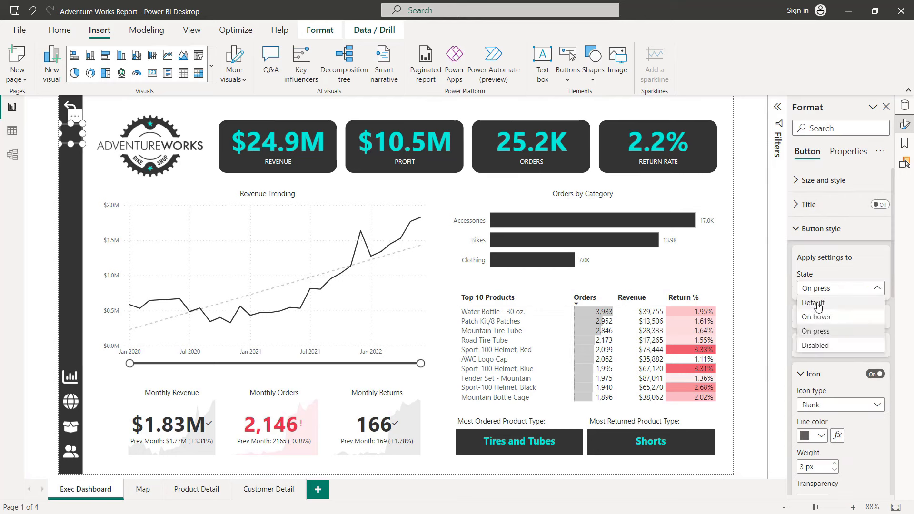
left_click(831, 300)
scroll(832, 298, "down", 4)
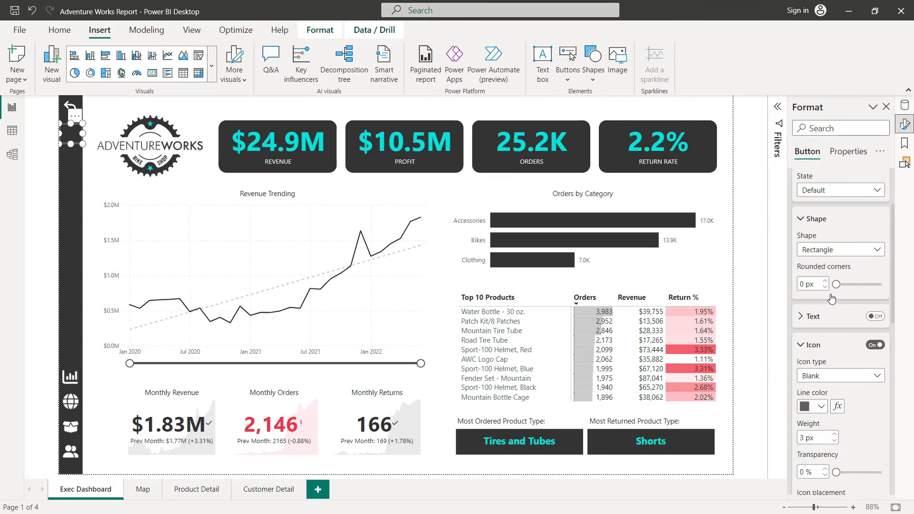
left_click(833, 325)
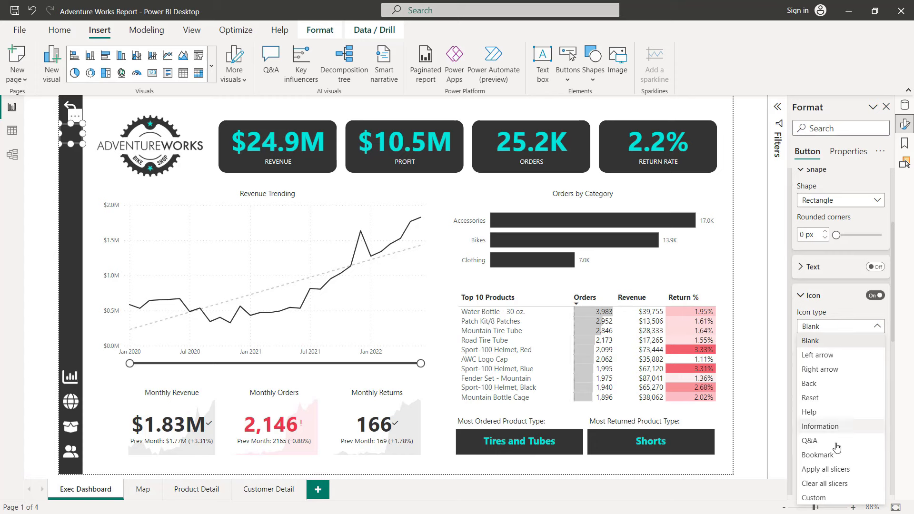
left_click(821, 498)
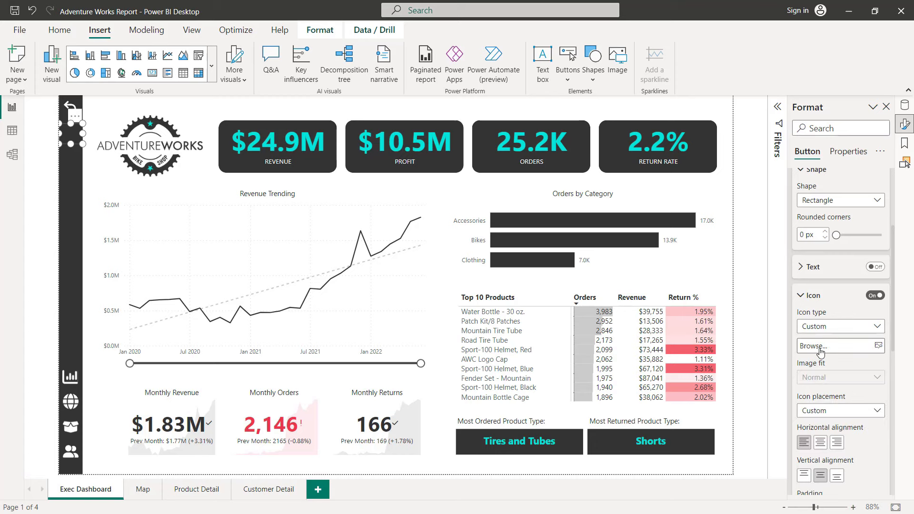
left_click(810, 346)
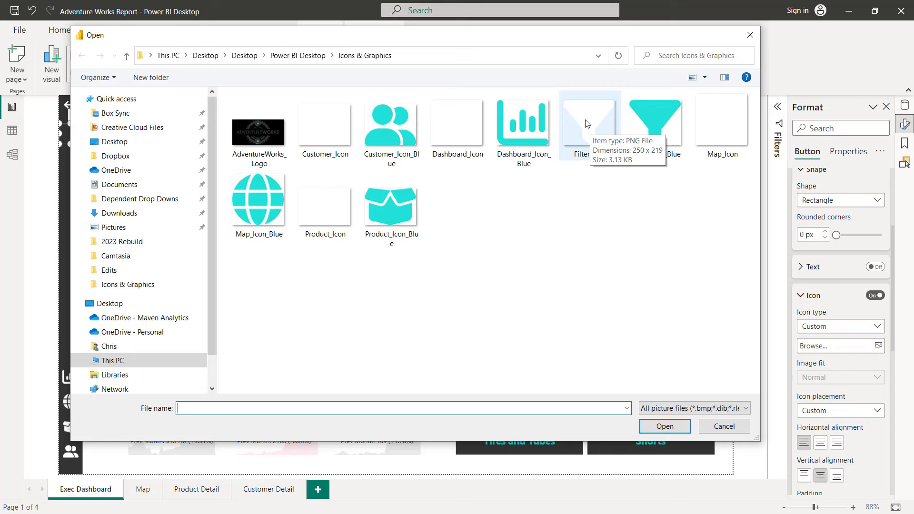
double_click(588, 123)
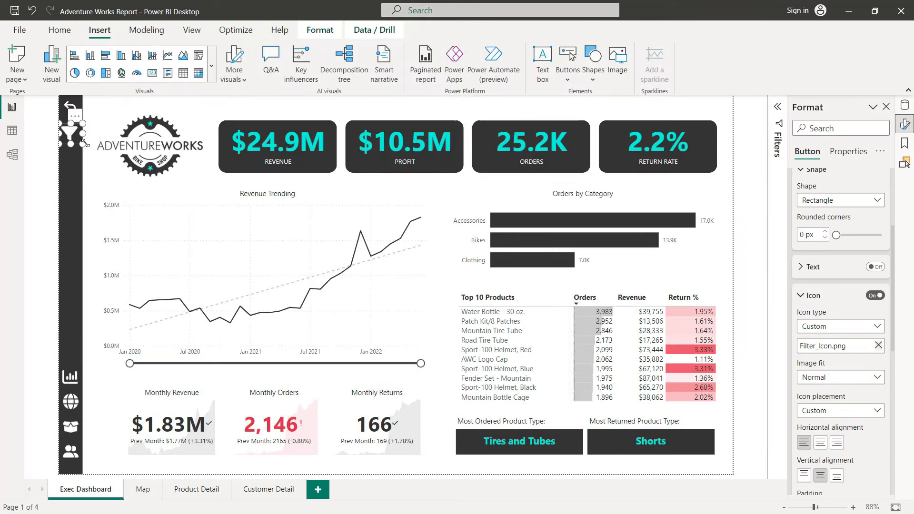
Step: Narrow the filter button slightly and nudge it right to centre it in the sidebar
left_click_drag(83, 144, 80, 144)
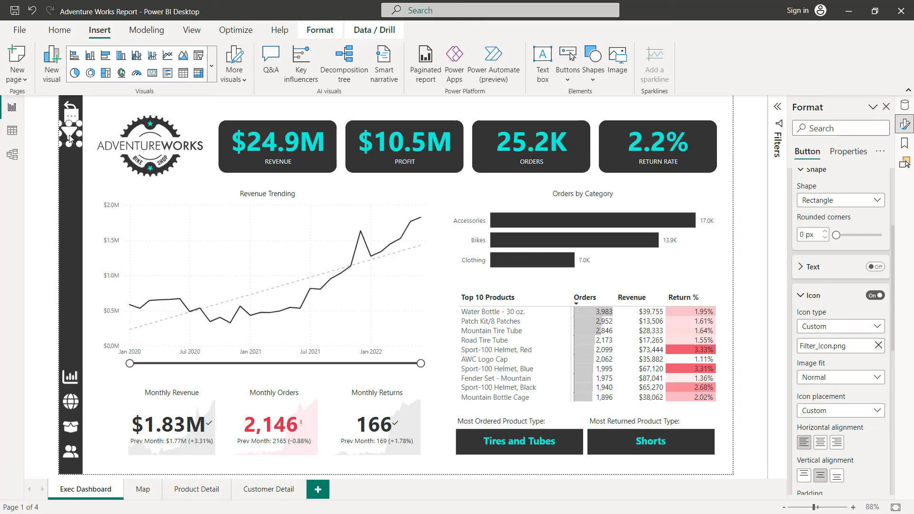
key("Right")
key("Right")
key("Right")
left_click(101, 109)
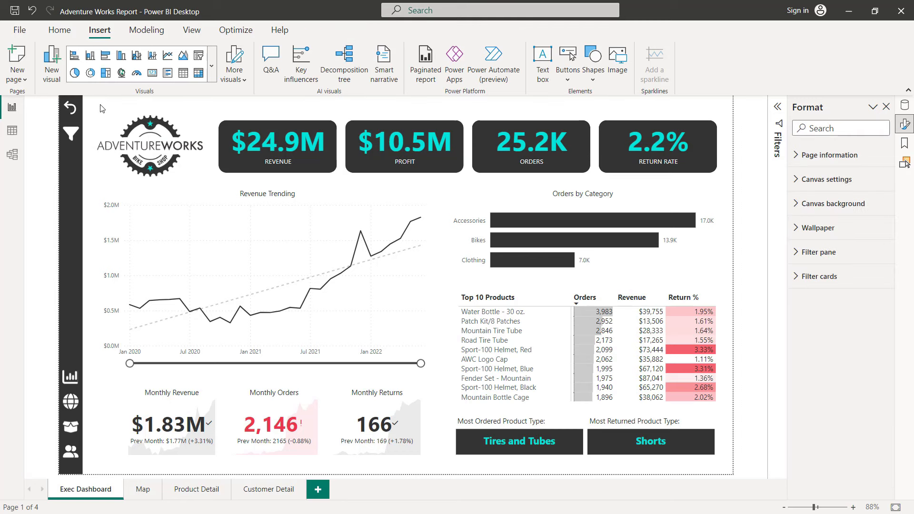
Step: Replace the filter button's On hover icon with the Filter_Icon_Blue image
left_click(74, 135)
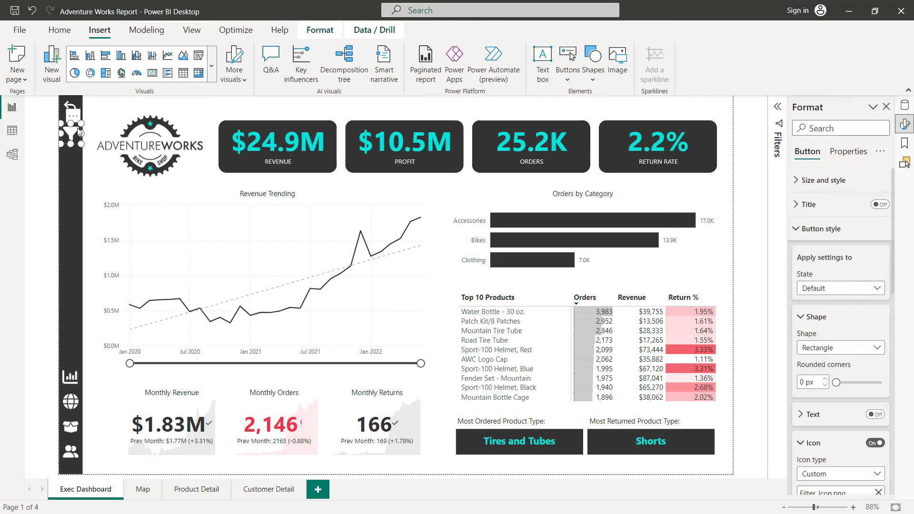
left_click(829, 287)
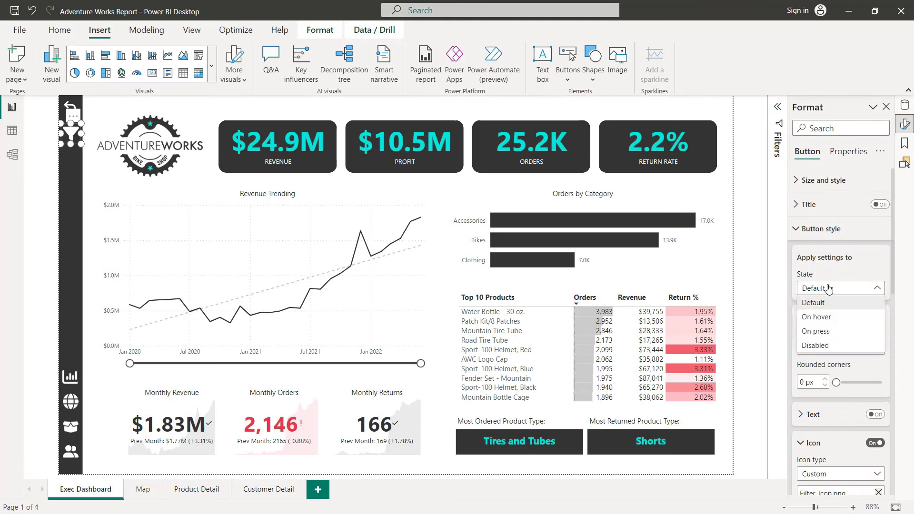
left_click(822, 318)
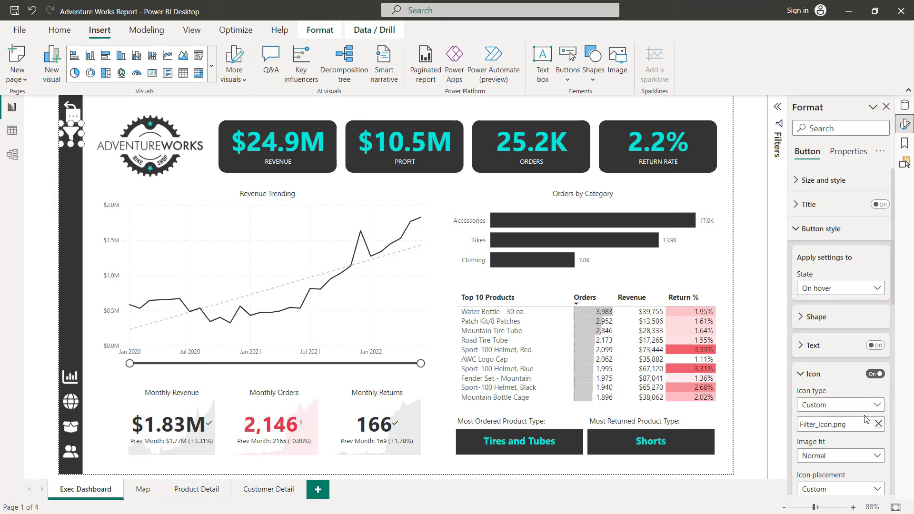
left_click(878, 424)
left_click(831, 424)
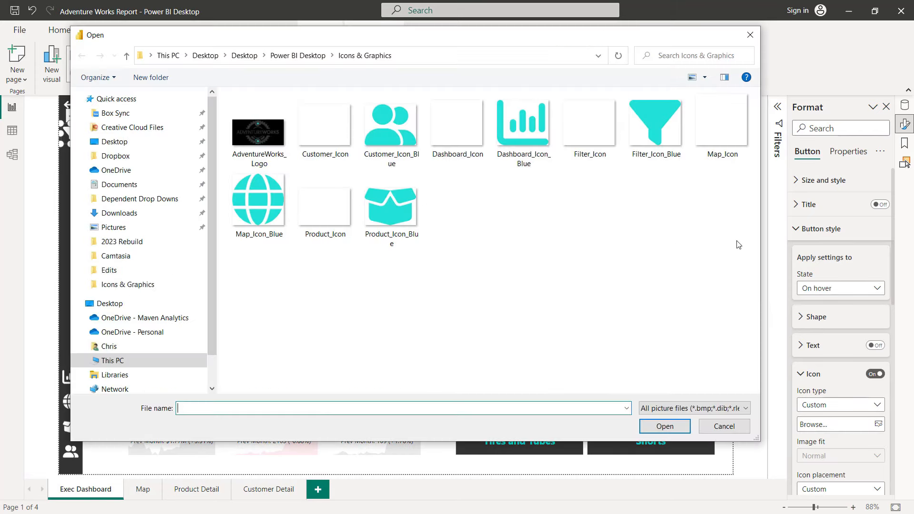
left_click(658, 125)
double_click(659, 125)
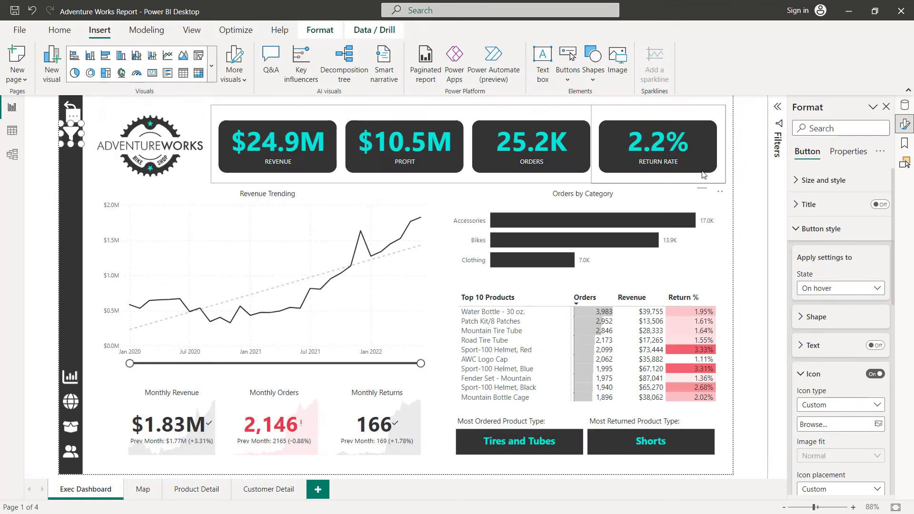
Step: Replace the filter button's On press icon with the Filter_Icon_Blue image
left_click(835, 289)
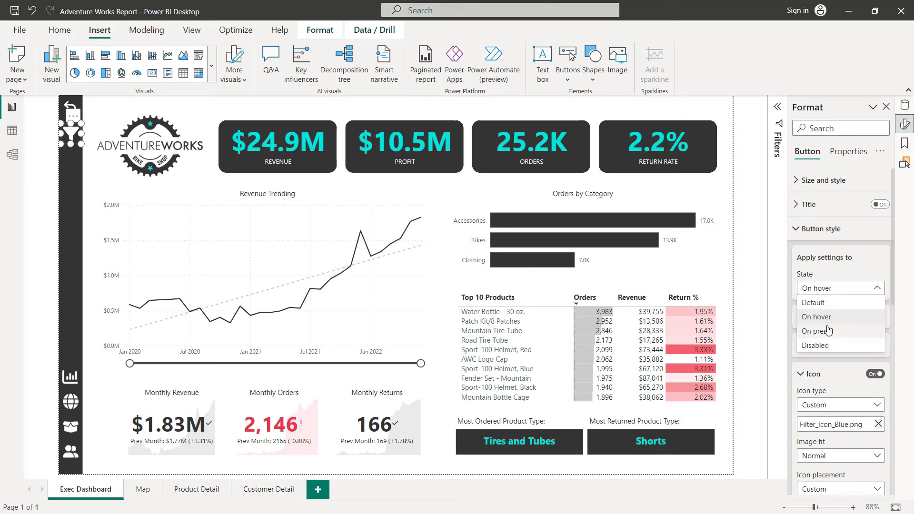
left_click(829, 332)
left_click(878, 424)
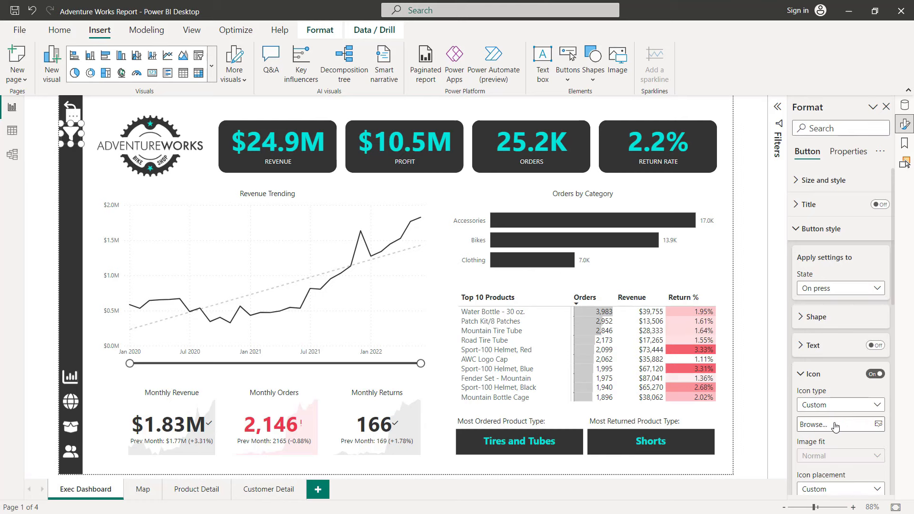
left_click(834, 425)
double_click(644, 113)
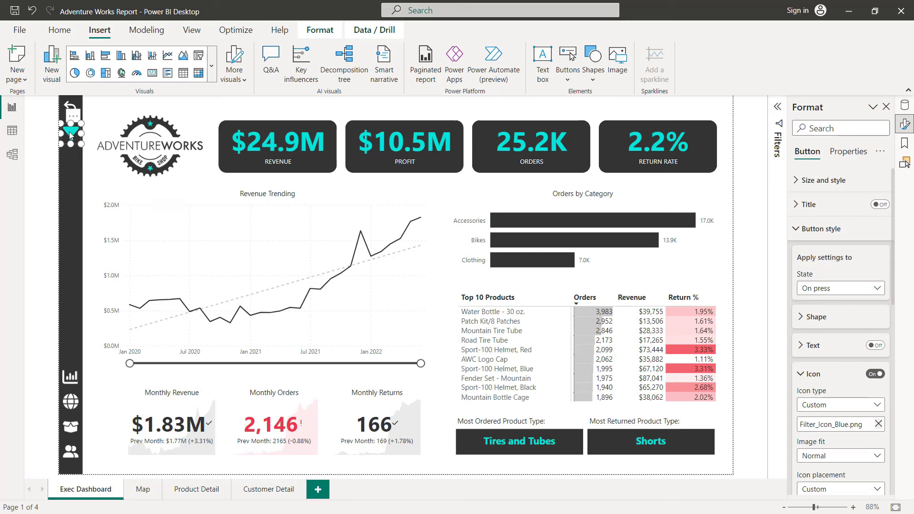
left_click(94, 108)
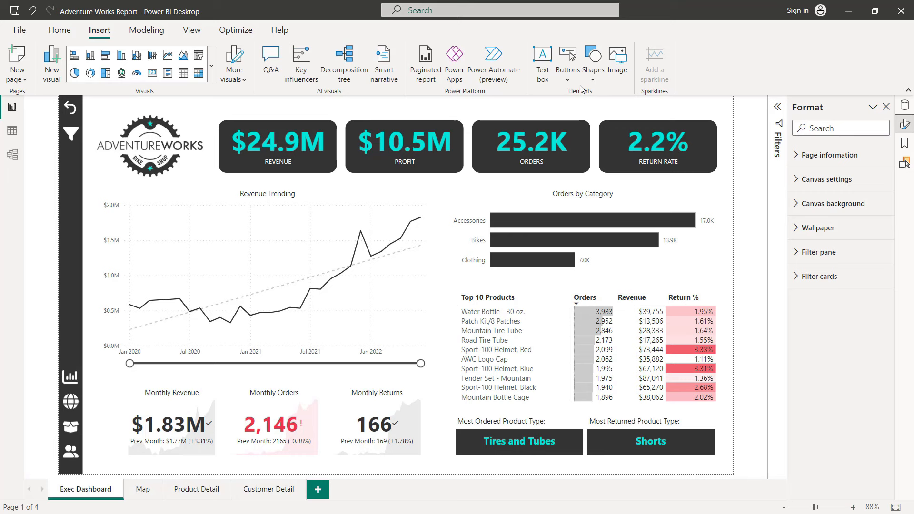
Step: Insert a rectangle over the sidebar, spanning the full page height and extending to about the middle of the logo
left_click(595, 75)
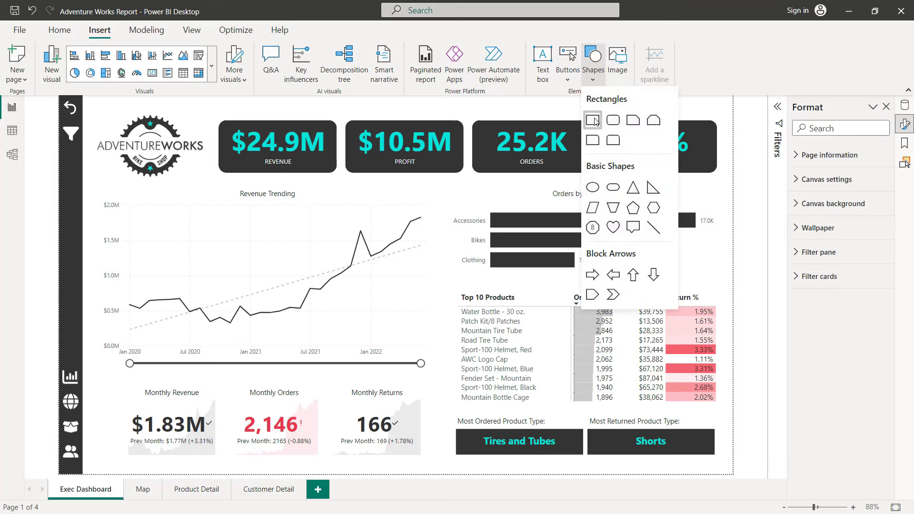
left_click(595, 120)
left_click_drag(604, 141, 118, 131)
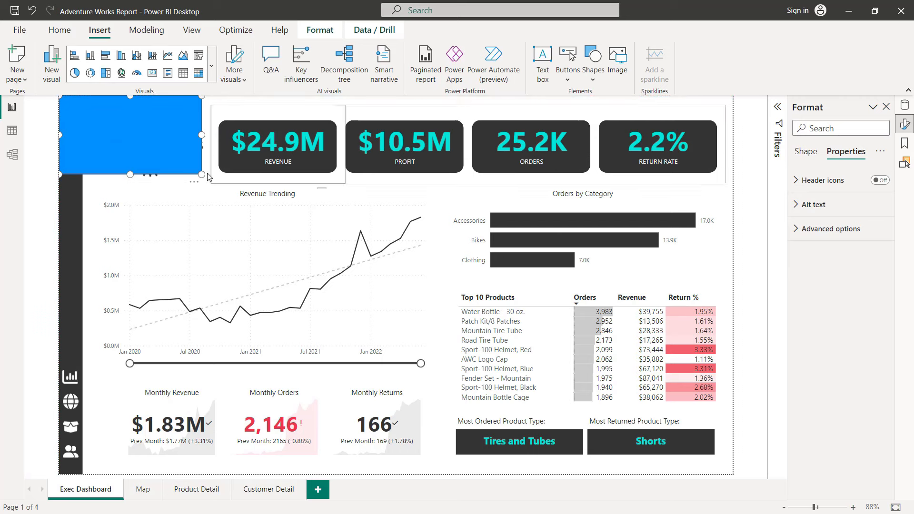
left_click_drag(202, 173, 173, 472)
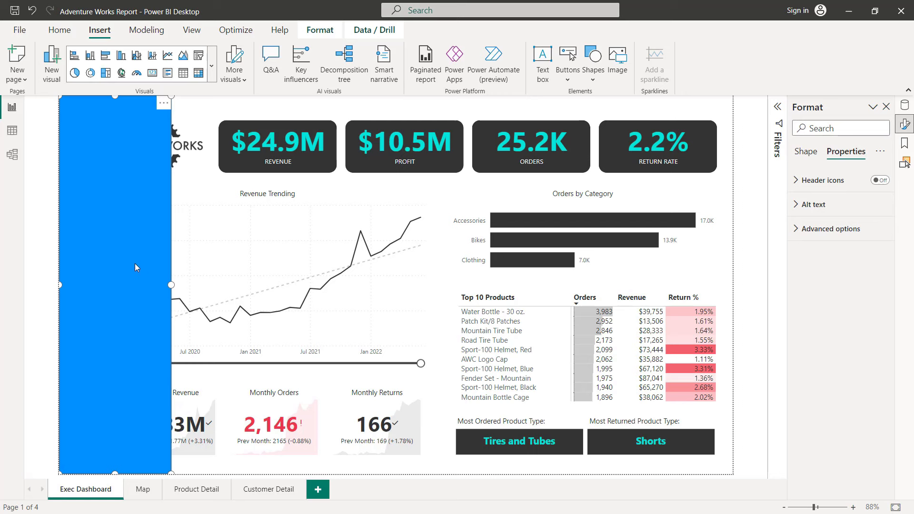
Step: Fill the rectangle with the sidebar's dark grey and turn off its border
left_click(811, 155)
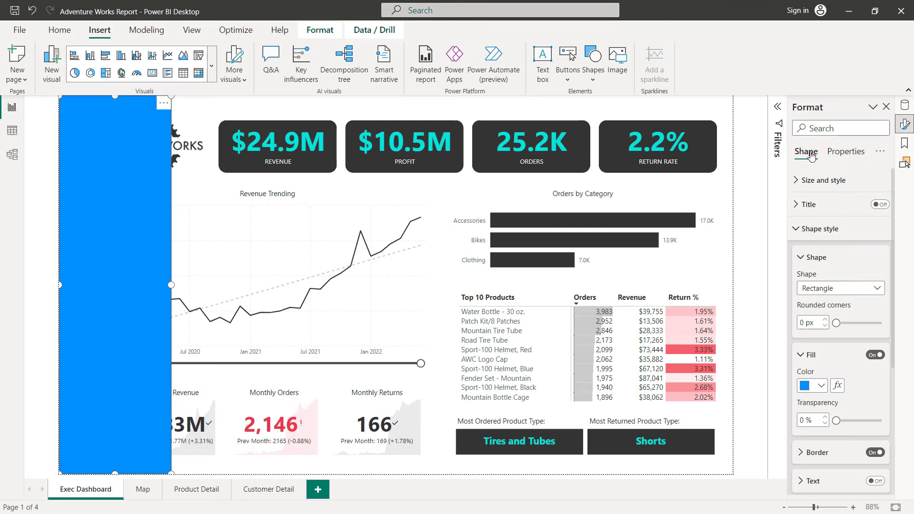
scroll(836, 305, "down", 1)
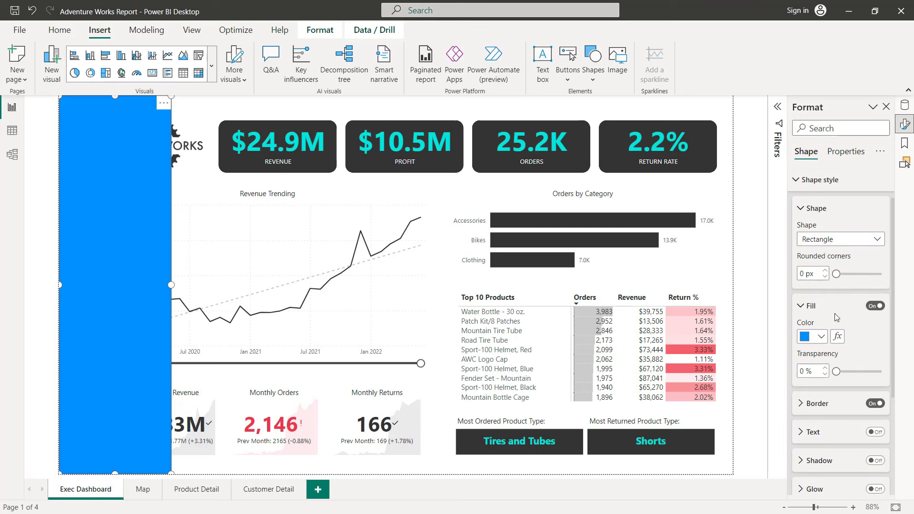
left_click(815, 337)
left_click(753, 208)
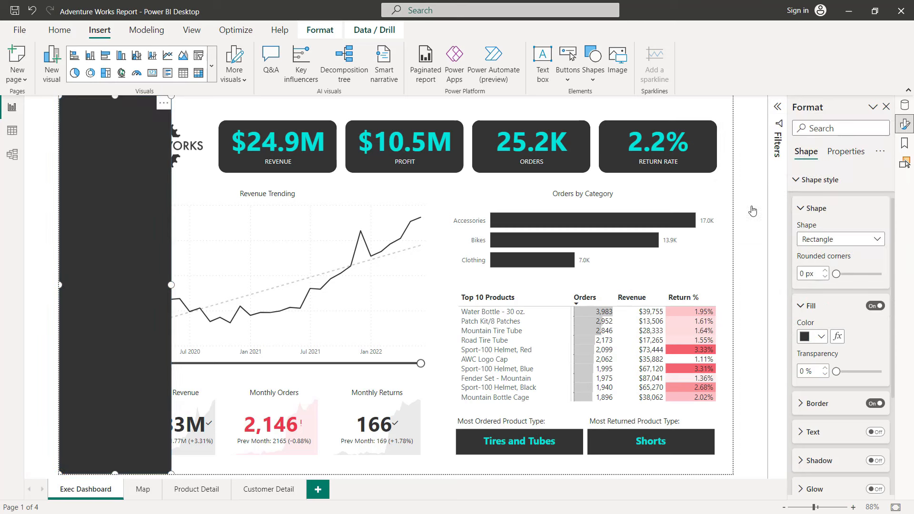
left_click(876, 404)
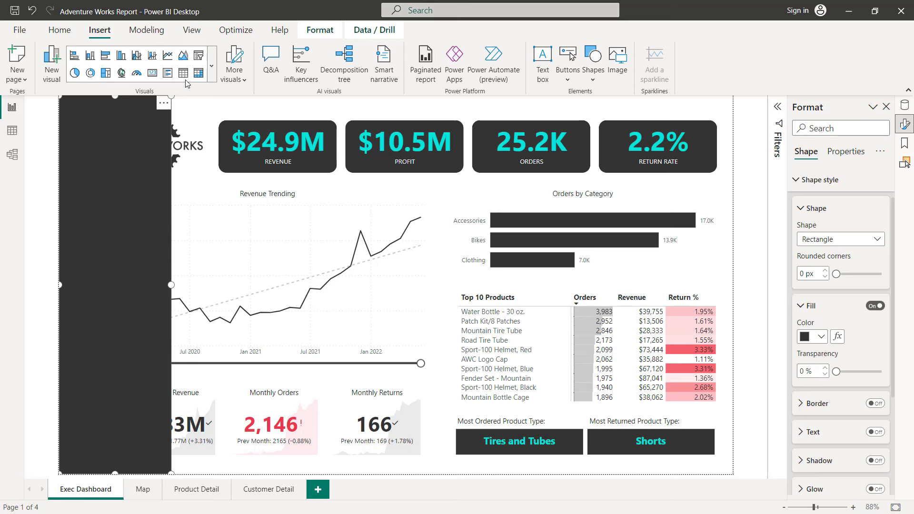
Step: Insert a slicer and fit it within the upper part of the dark rectangle
left_click(199, 59)
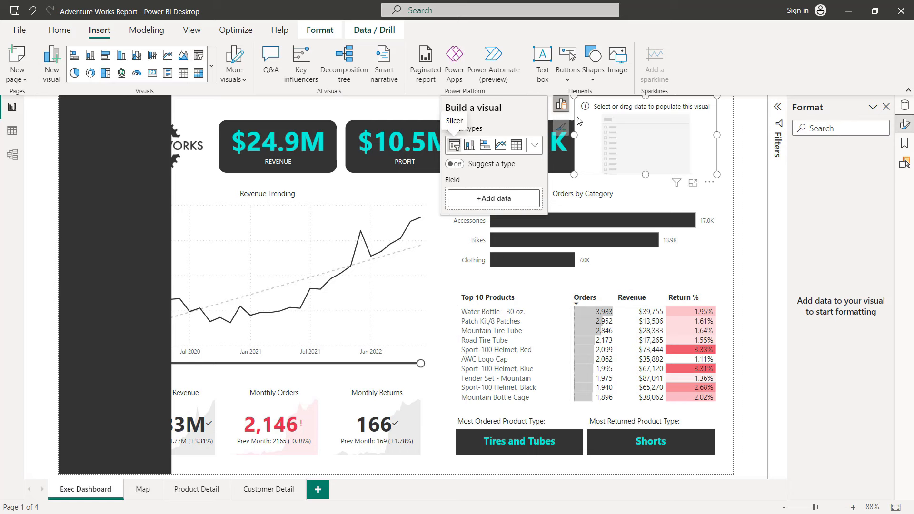
left_click_drag(553, 107, 227, 127)
left_click_drag(125, 132, 111, 128)
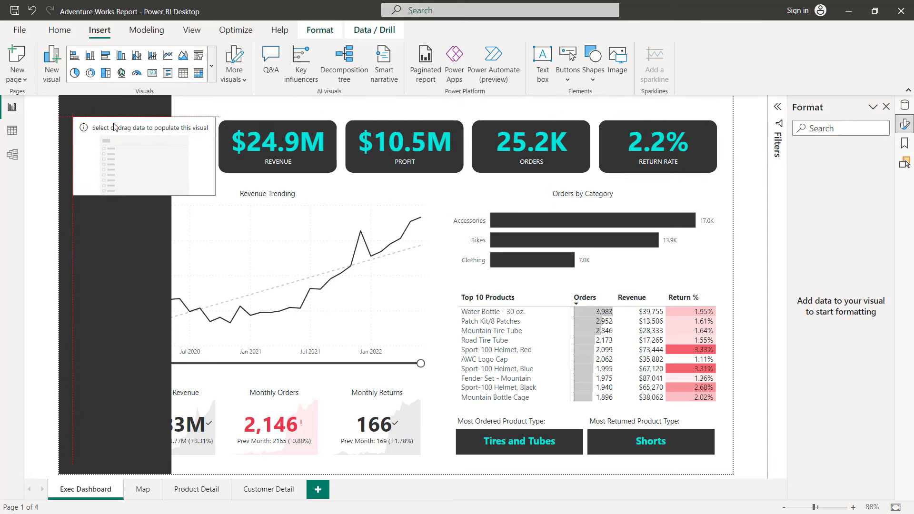
left_click_drag(214, 195, 157, 208)
Step: Add the Year field from the Calendar Lookup table to the slicer
left_click(232, 221)
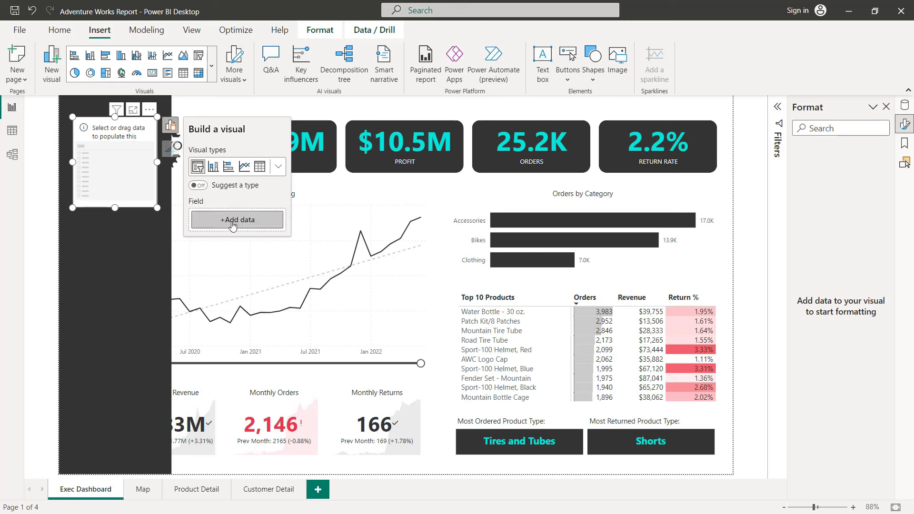
type("year")
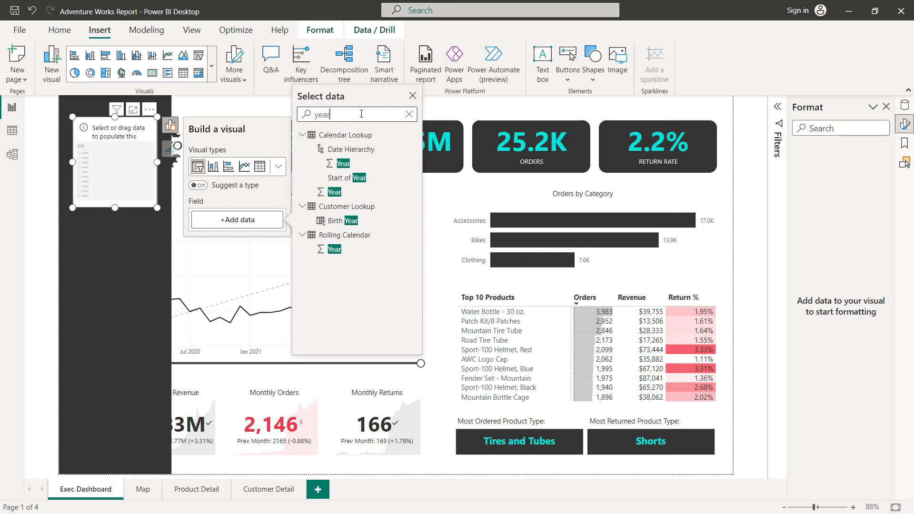
left_click(337, 196)
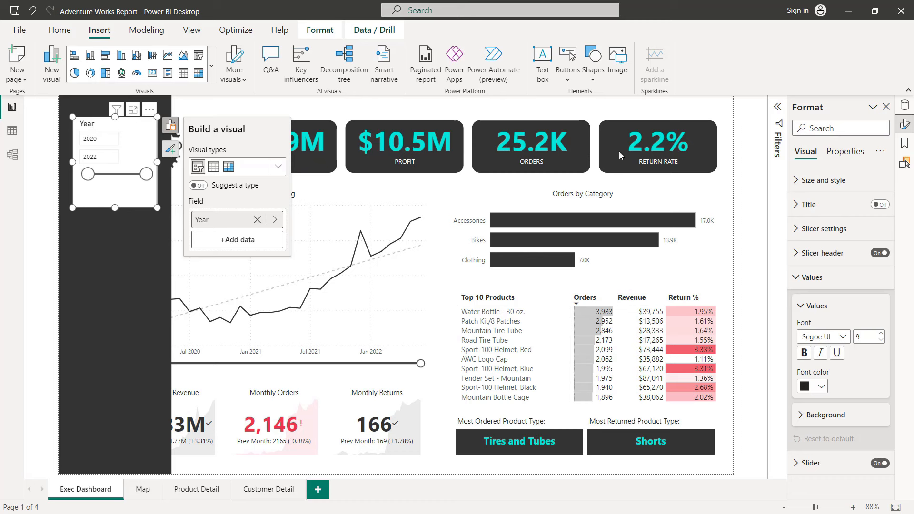
Step: Set the Year slicer's style to Vertical list and enable its "Select all" option
left_click(817, 231)
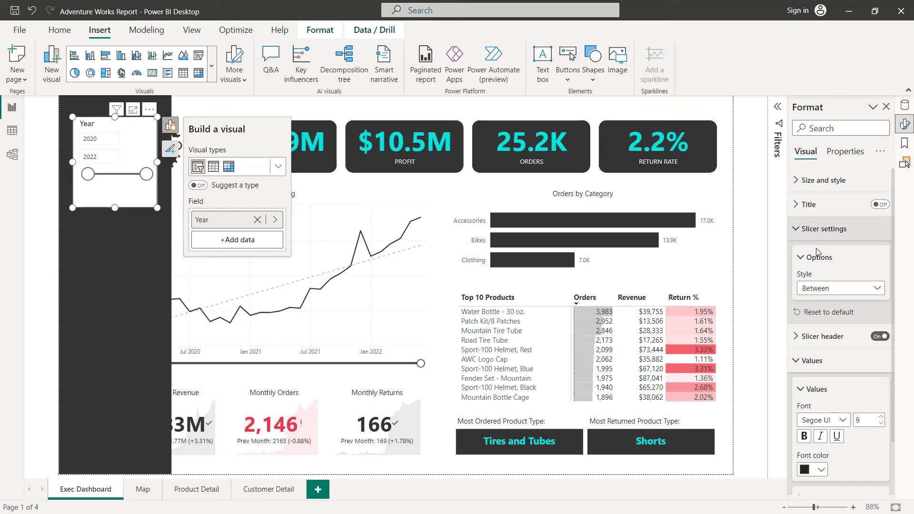
left_click(829, 288)
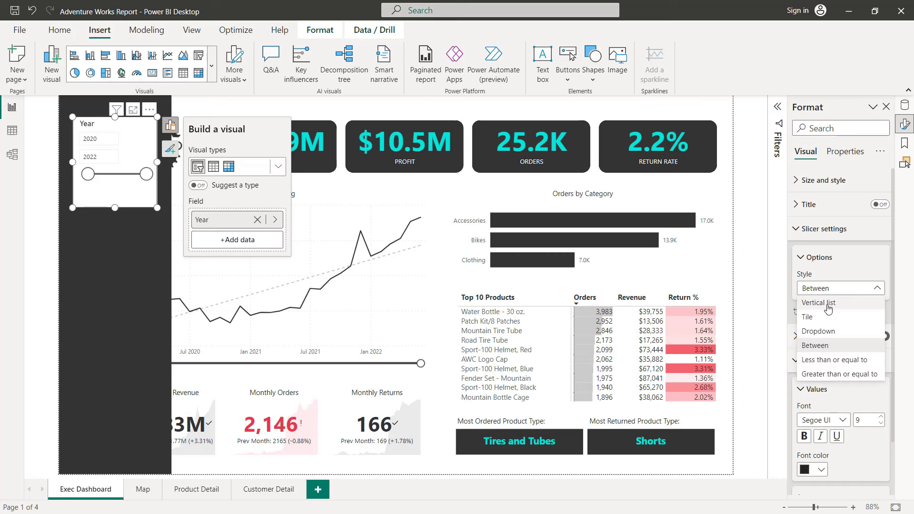
left_click(823, 309)
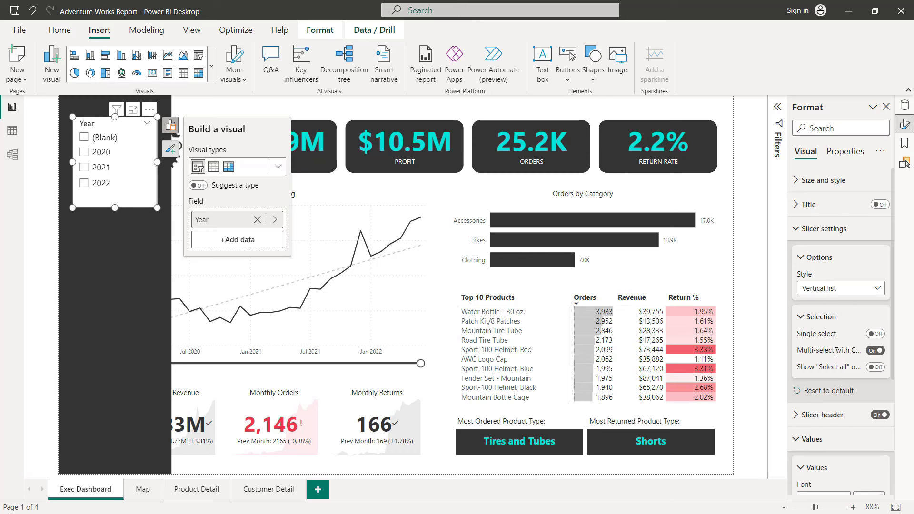
left_click(876, 367)
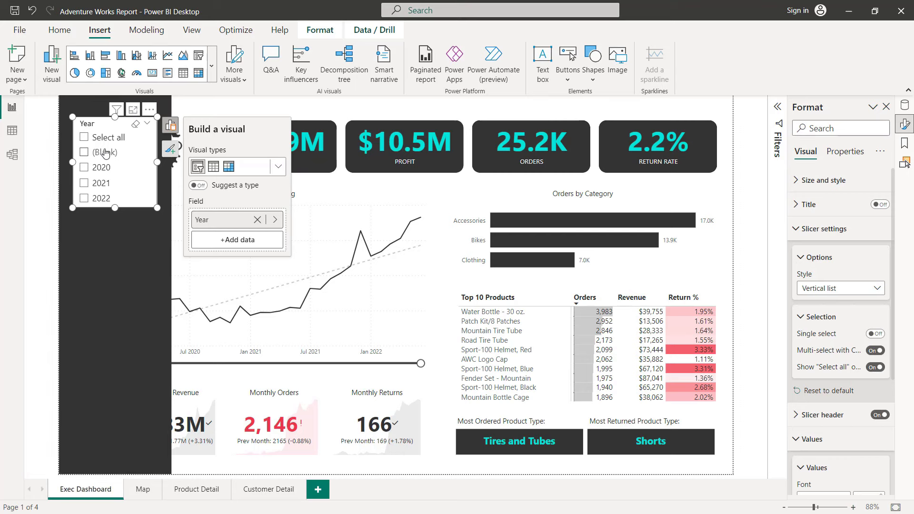
Step: Exclude the (Blank) value from the Year slicer with a basic filter on this visual
left_click(777, 111)
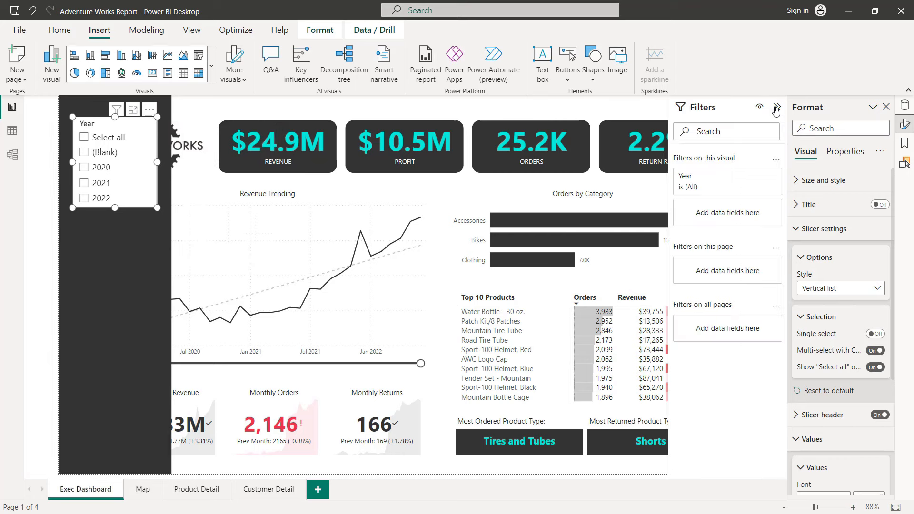
left_click(710, 190)
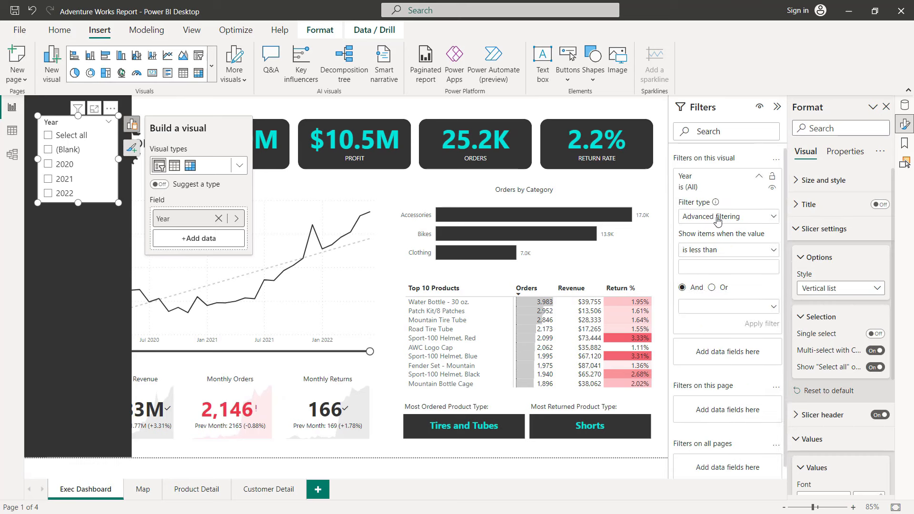
left_click(719, 221)
left_click(708, 249)
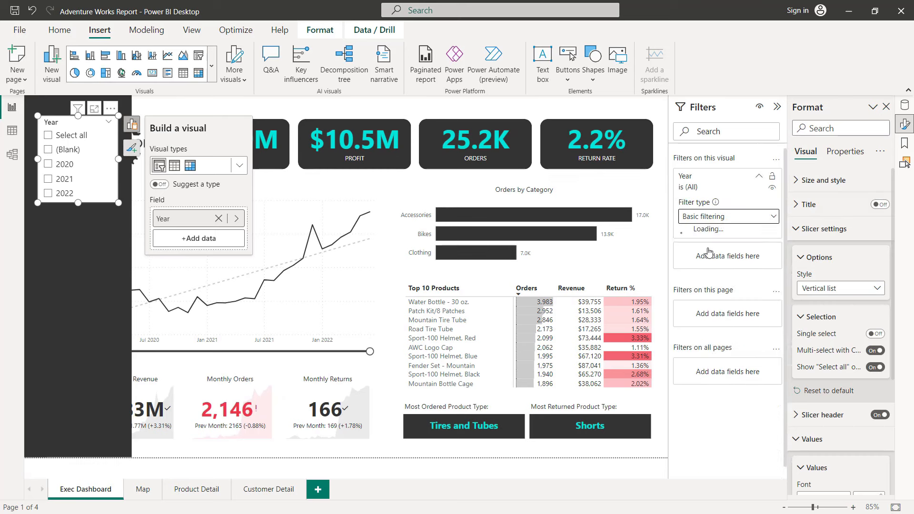
left_click(687, 232)
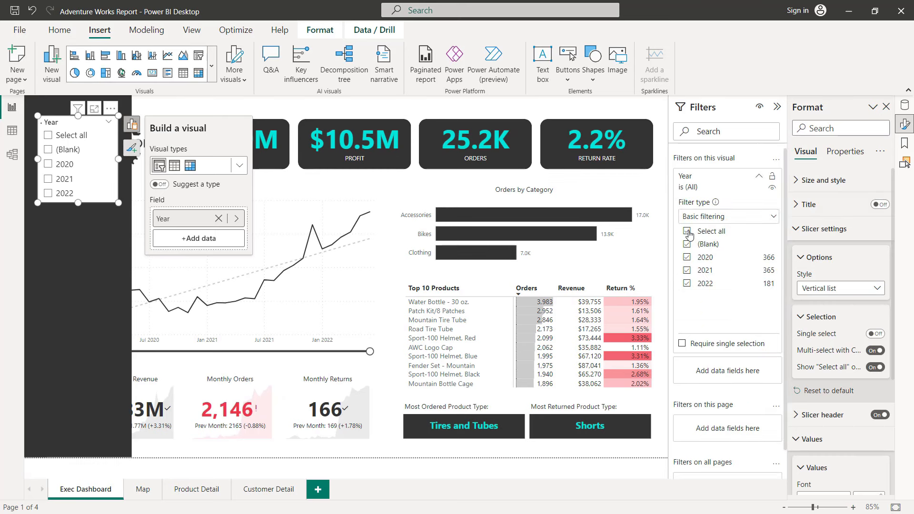
left_click(688, 245)
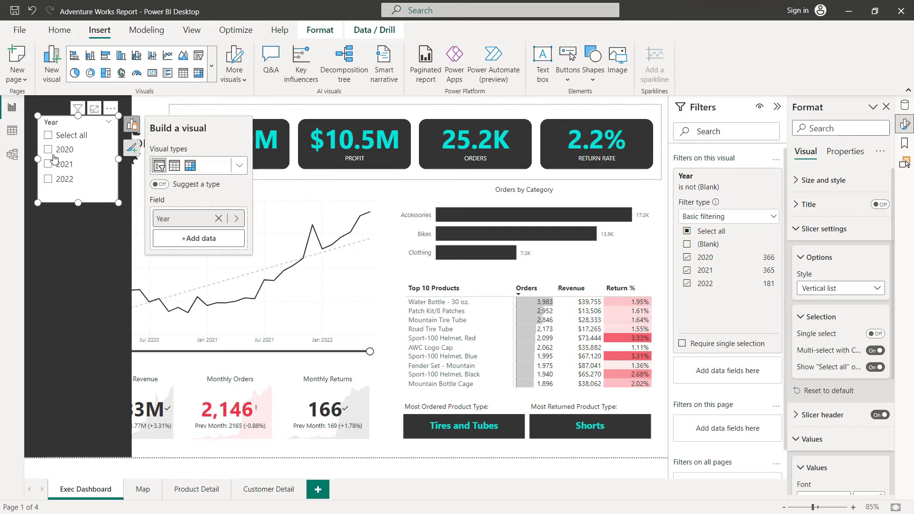
left_click(780, 107)
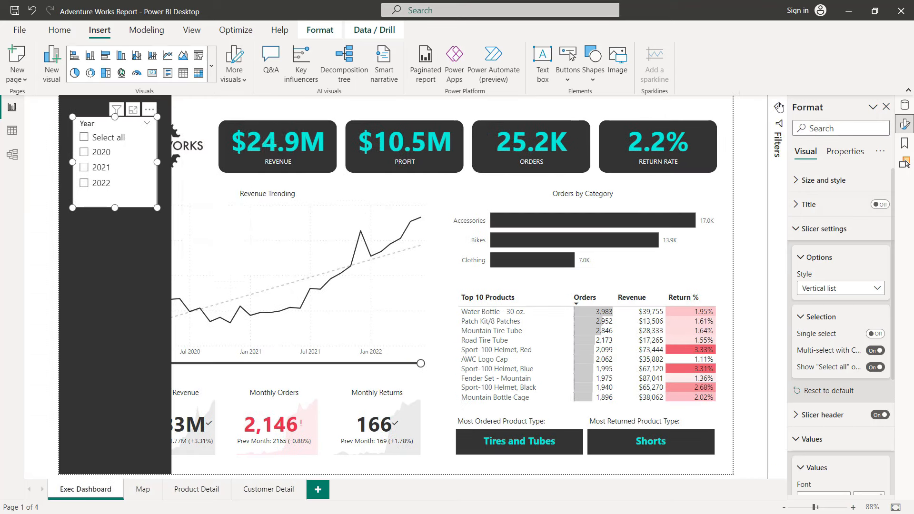
Step: Turn off the Year slicer's background and turn on its shadow
left_click(816, 182)
scroll(843, 267, "down", 3)
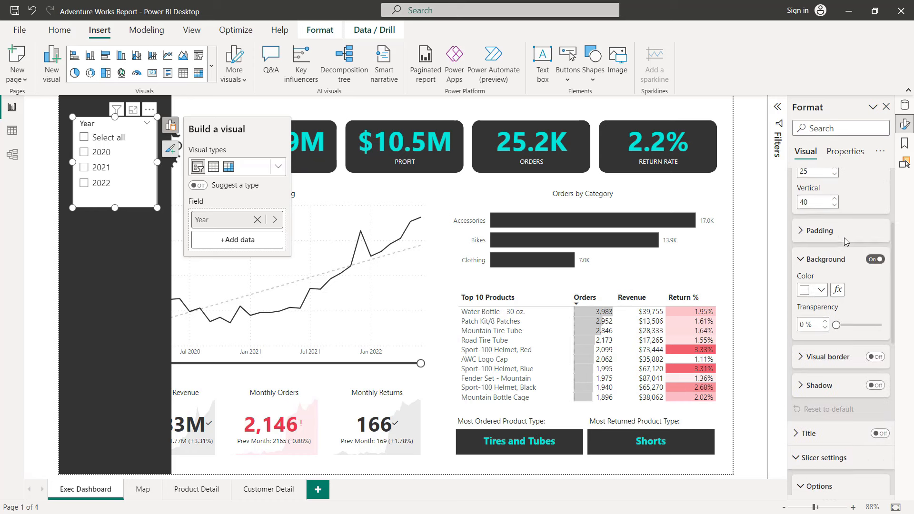
left_click(874, 259)
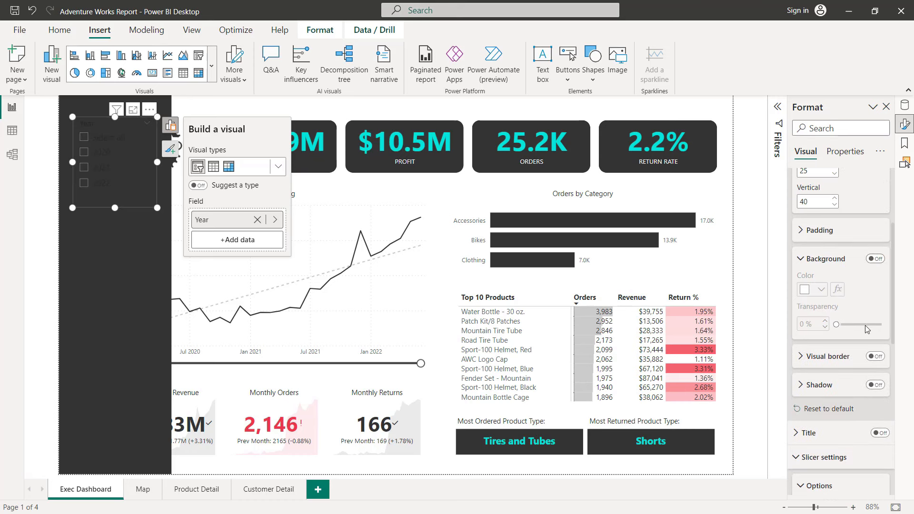
left_click(876, 385)
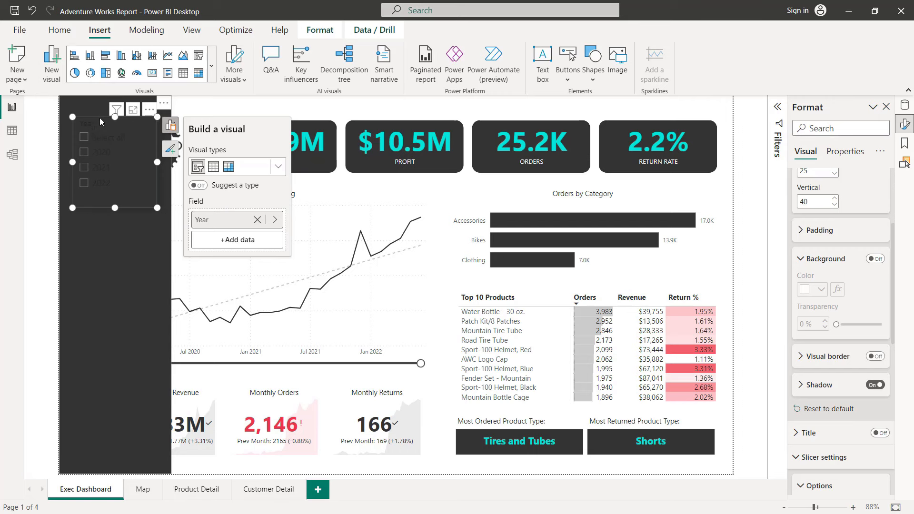
scroll(844, 247, "up", 2)
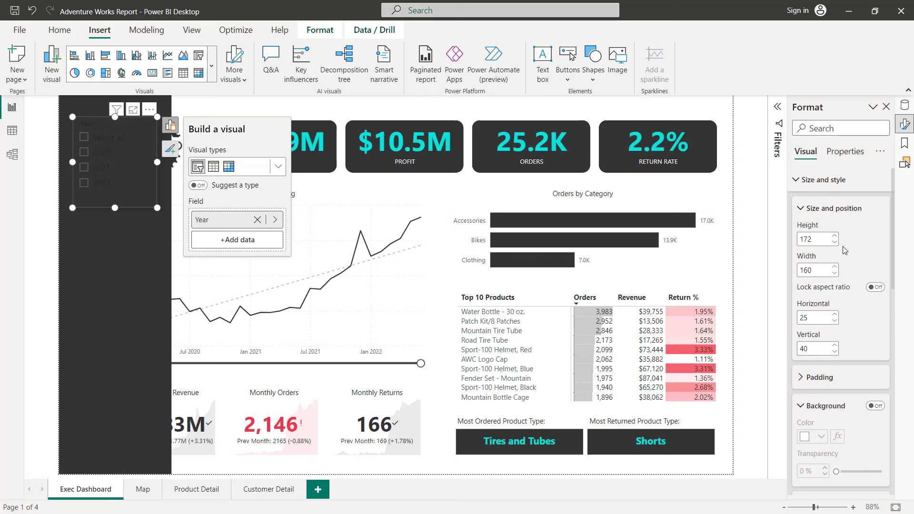
left_click(815, 181)
Step: Set the Year slicer's header font to Segoe UI Bold and its font color to white
left_click(816, 230)
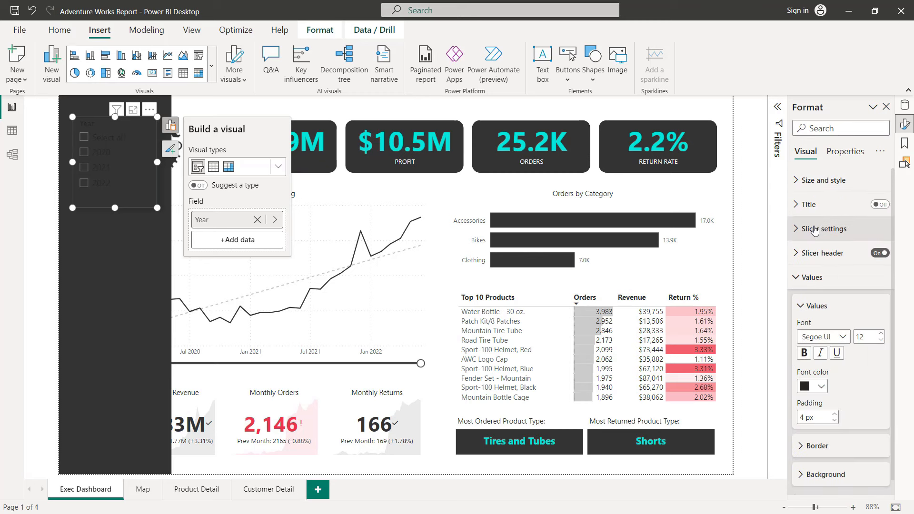
left_click(812, 277)
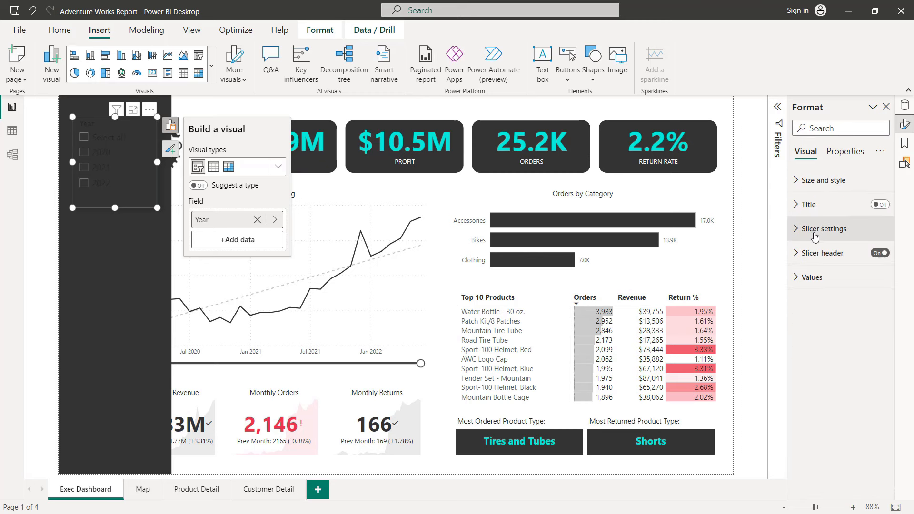
left_click(815, 254)
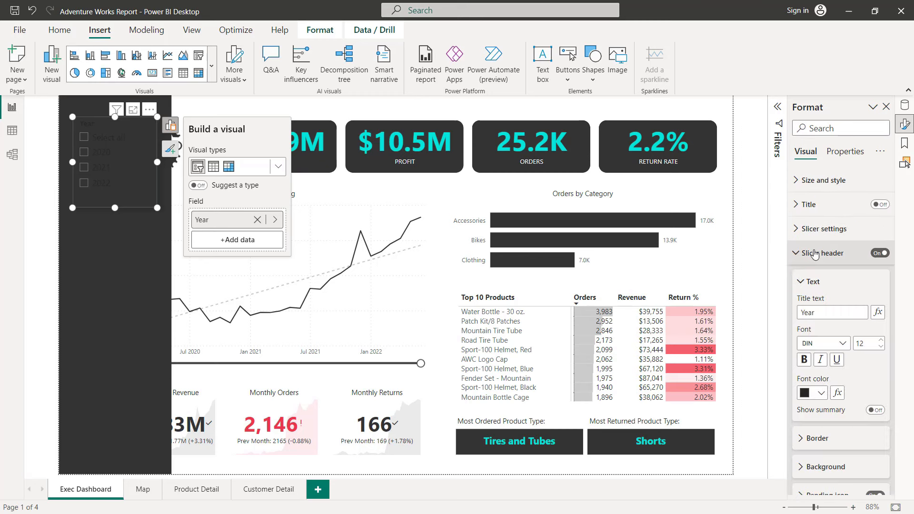
left_click(824, 342)
scroll(832, 286, "down", 4)
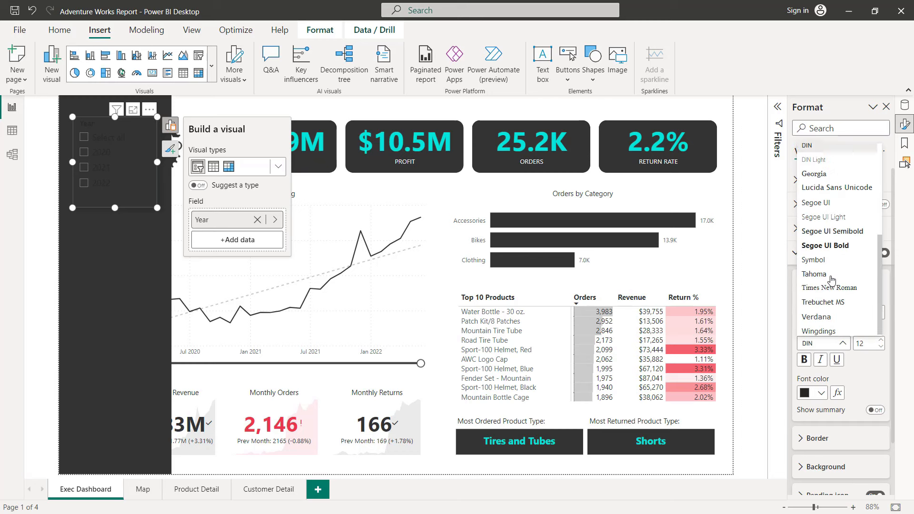
left_click(824, 244)
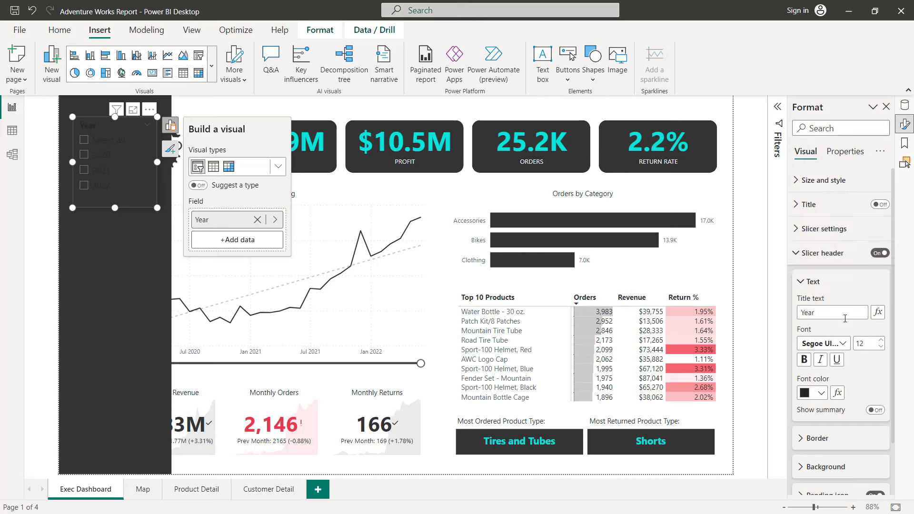
left_click(812, 396)
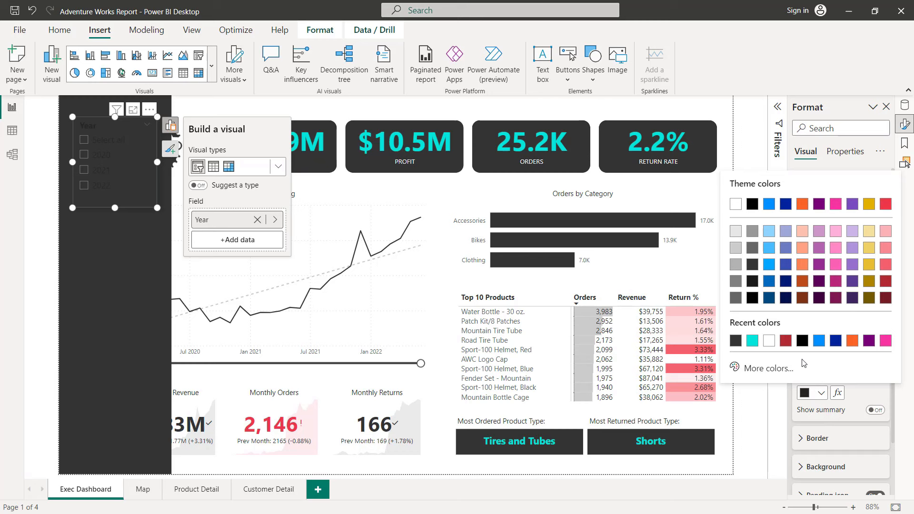
left_click(736, 205)
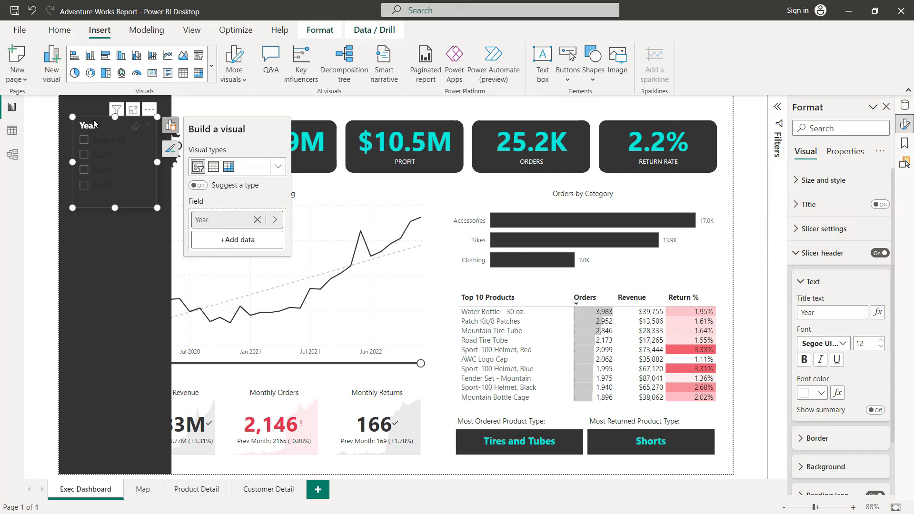
Step: Set the font color of the Year slicer's values to white
left_click(811, 255)
left_click(814, 277)
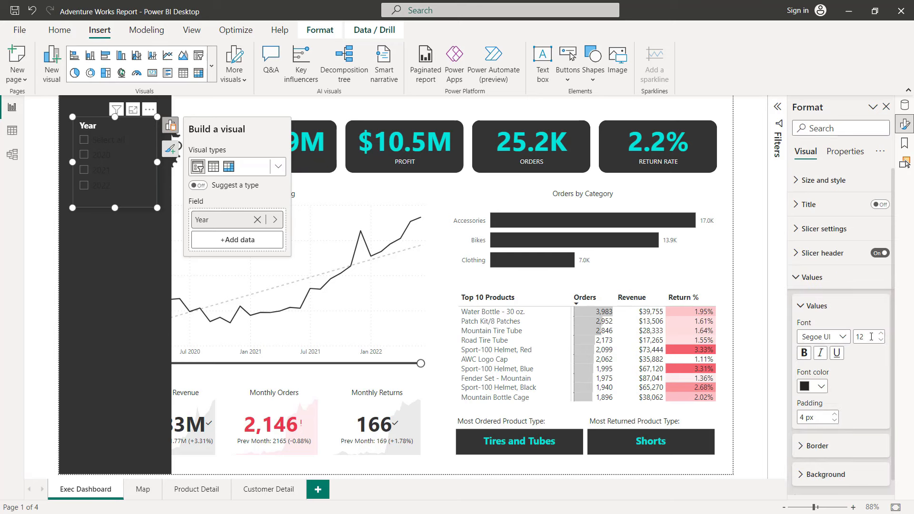
left_click(815, 387)
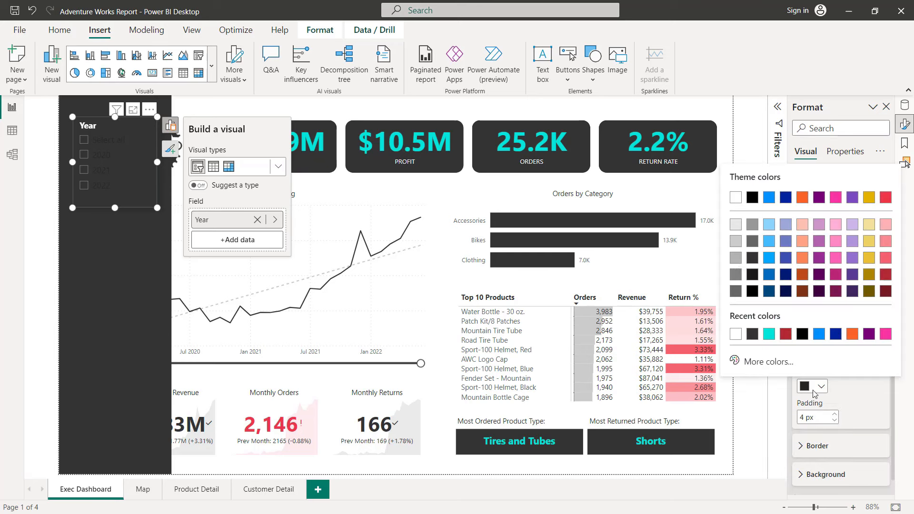
left_click(736, 197)
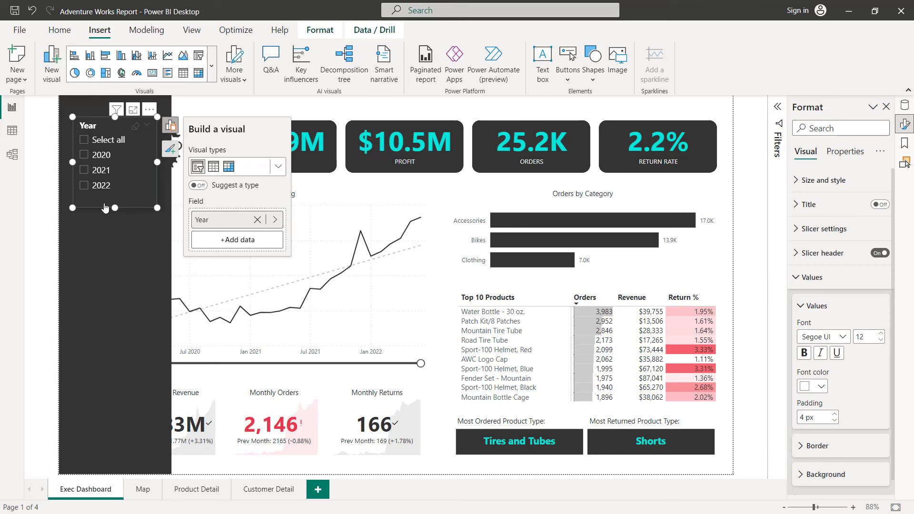
Step: Duplicate the Year slicer and place the copy directly below the original, aligned with its edges
key("ctrl+v")
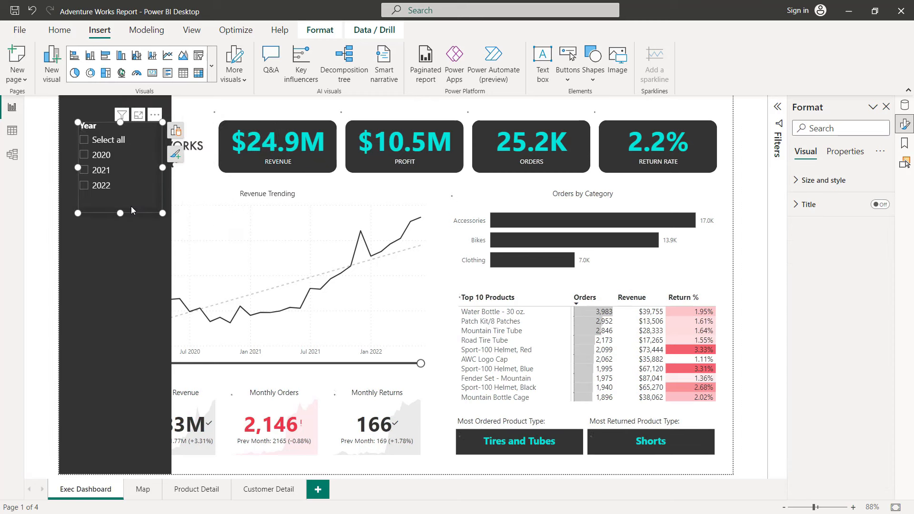
left_click_drag(156, 117, 150, 215)
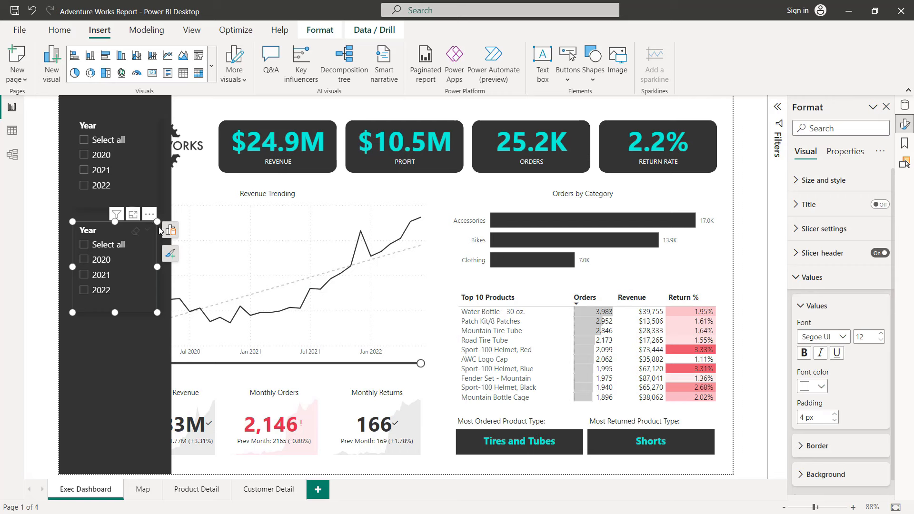
Step: Replace the Year field in the copied slicer with Continent from the Territory Lookup table
left_click(169, 230)
left_click(259, 325)
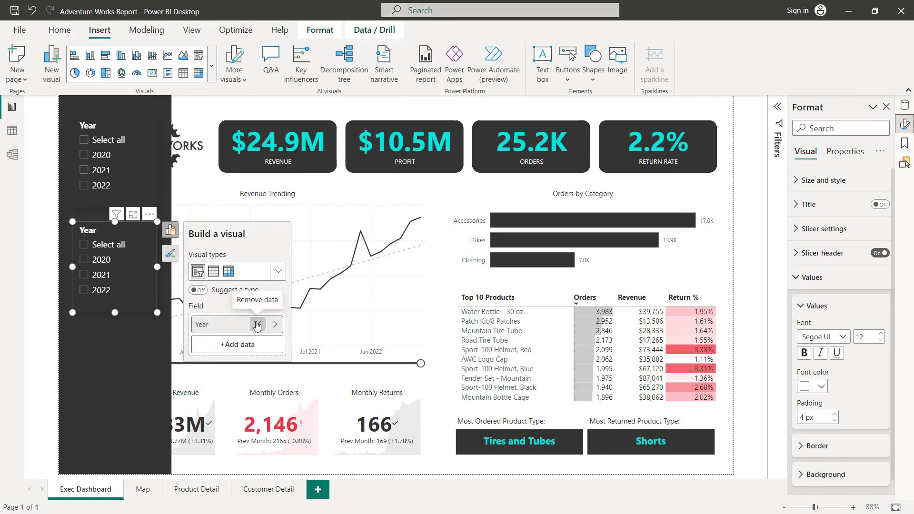
left_click(256, 302)
left_click(237, 324)
type("contin")
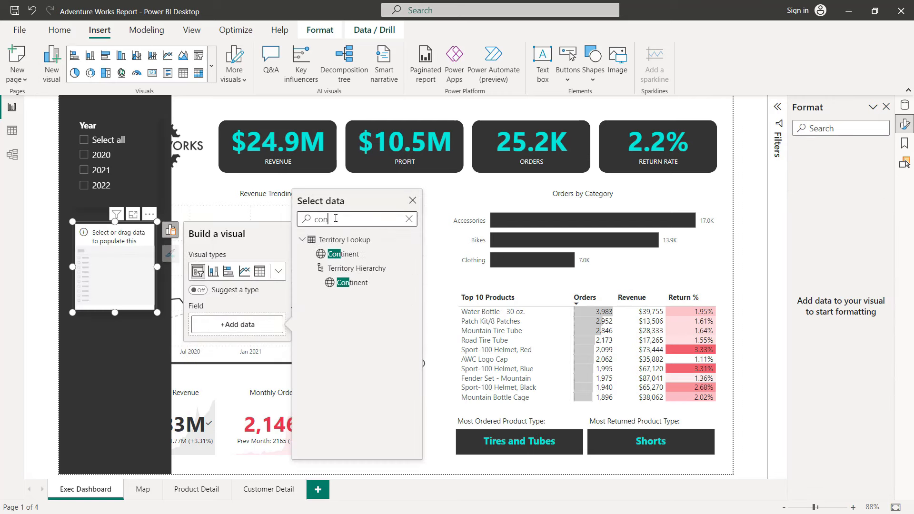
left_click(352, 254)
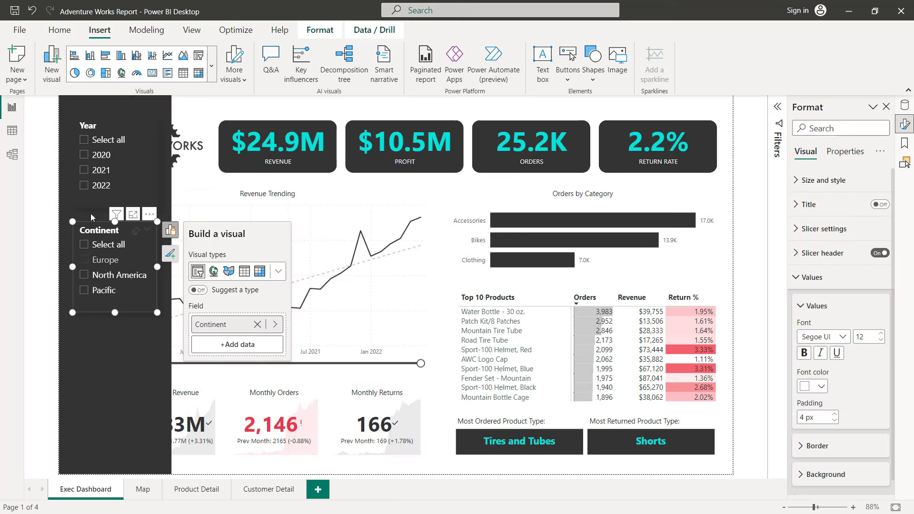
Step: Try North America and Pacific in the Continent slicer, and finish with all values selected in both the Continent and Year slicers
left_click(90, 279)
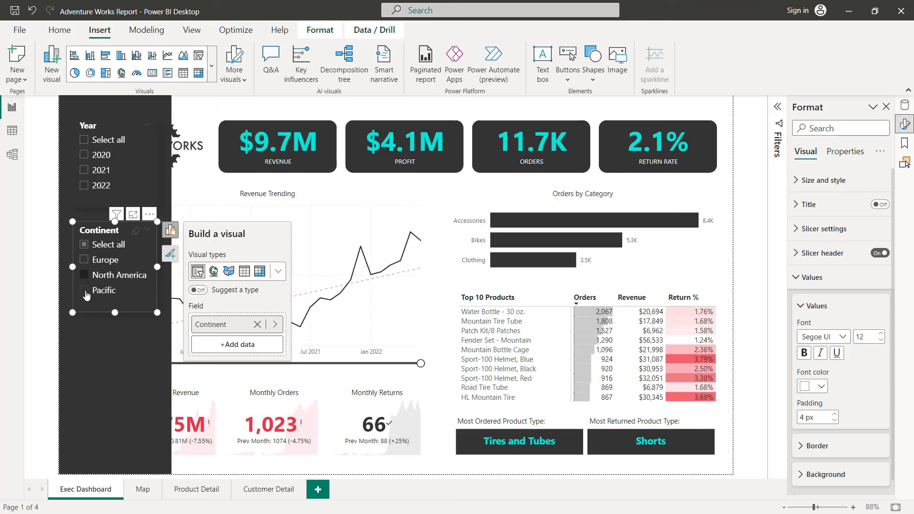
left_click(85, 291)
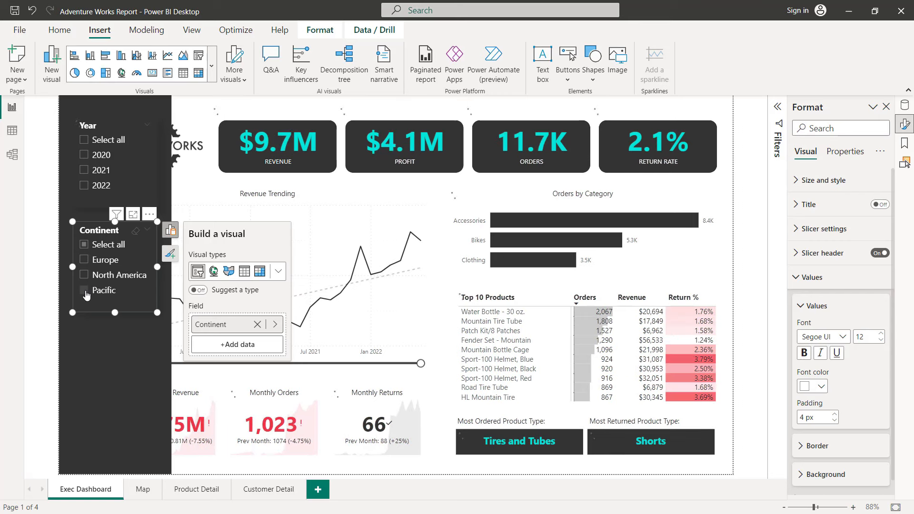
left_click(84, 245)
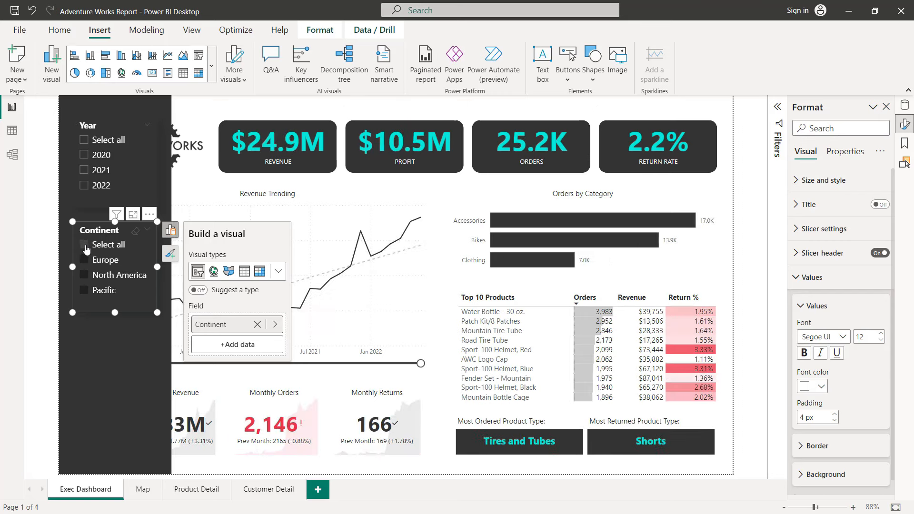
left_click(84, 141)
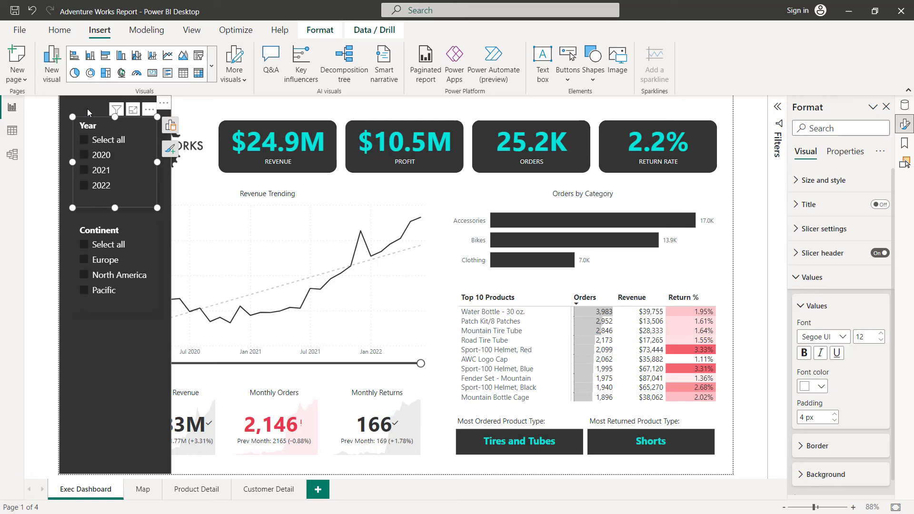
Step: Insert a left arrow button on the page
left_click(572, 57)
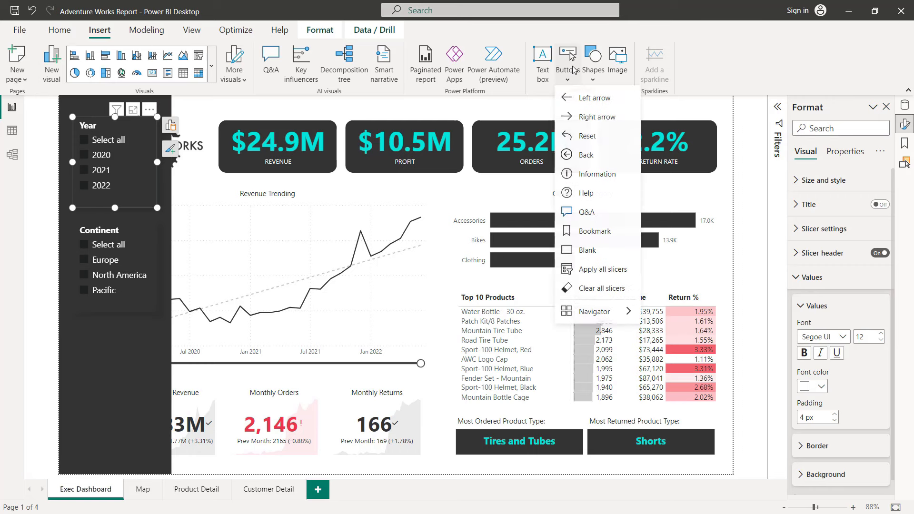
left_click(587, 100)
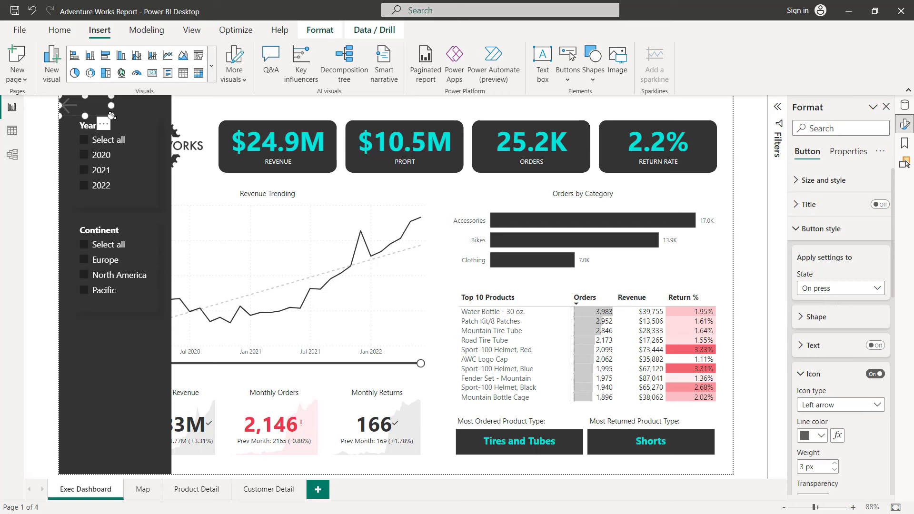
Step: Shrink the left arrow button and place it in the upper right corner of the dark slicer panel background
left_click_drag(112, 116, 164, 105)
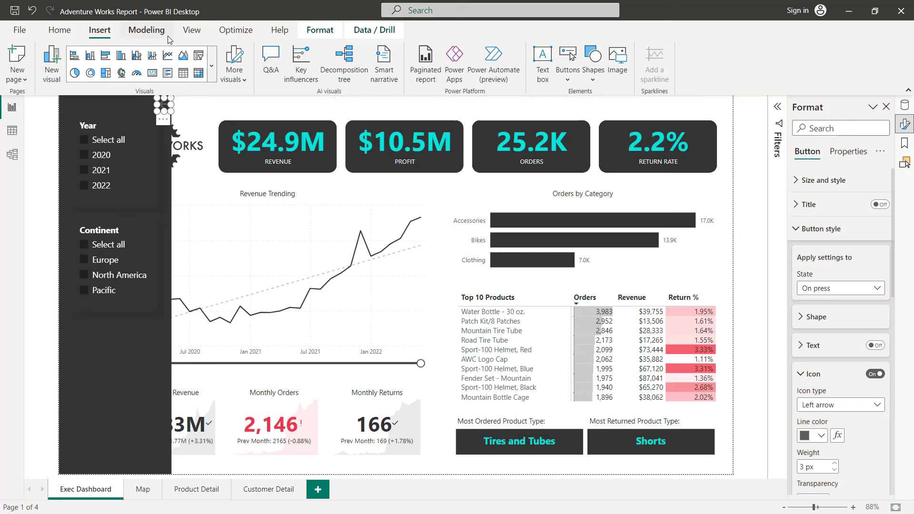
key("Left")
key("Left")
key("Left")
key("Left")
key("Left")
key("Left")
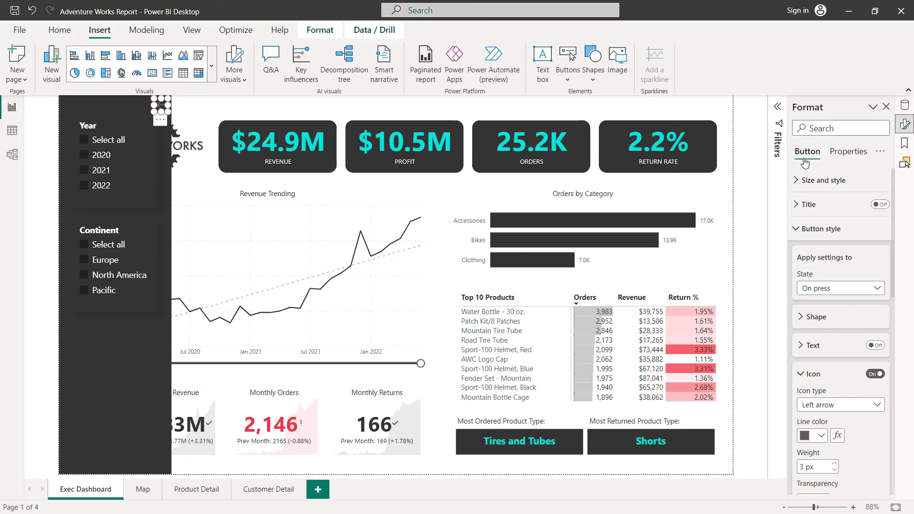
Step: Set the left arrow button's icon line color to white for the Default state
left_click(832, 290)
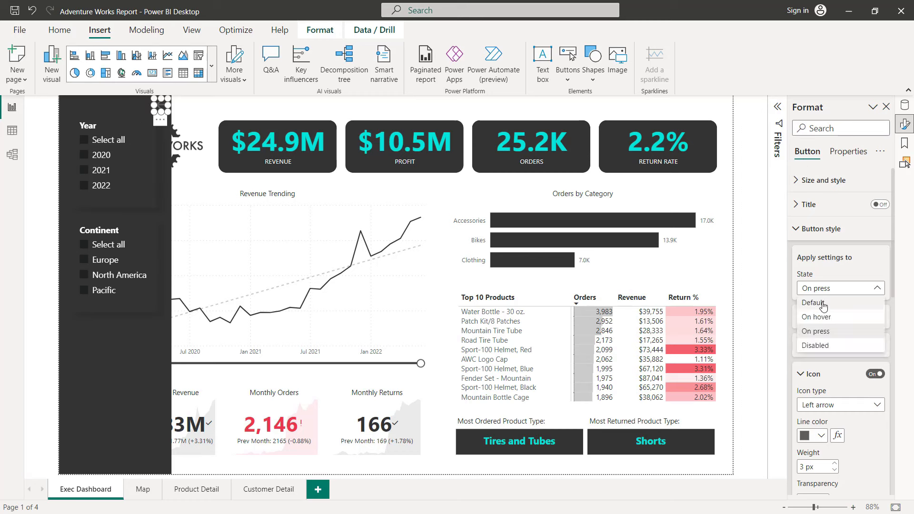
left_click(823, 305)
scroll(816, 353, "down", 1)
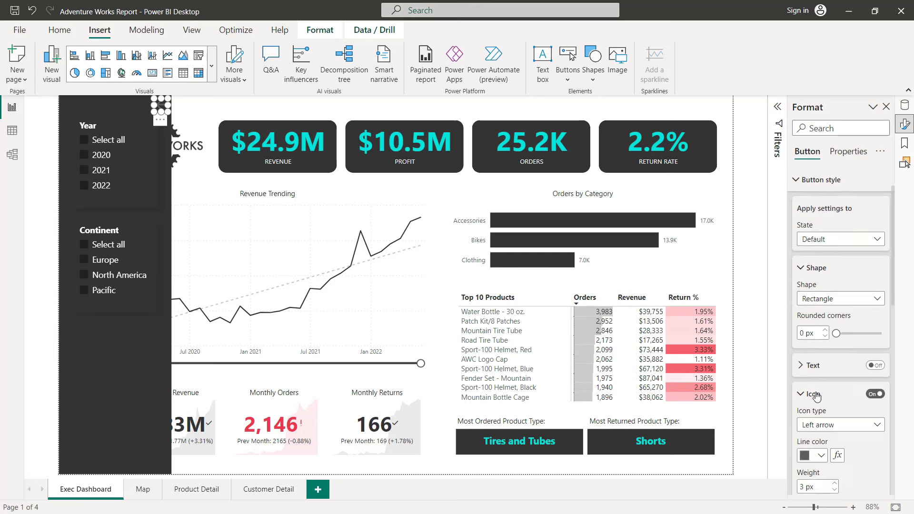
scroll(817, 396, "down", 1)
left_click(815, 406)
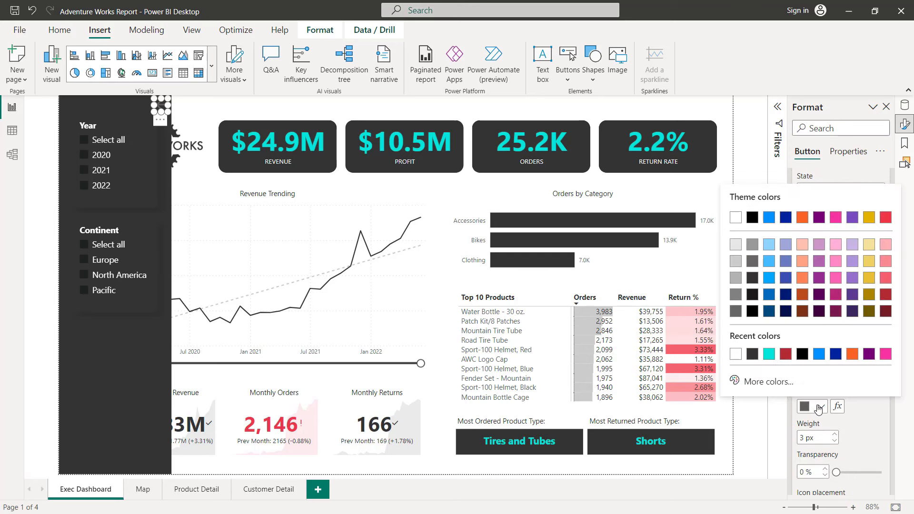
left_click(736, 220)
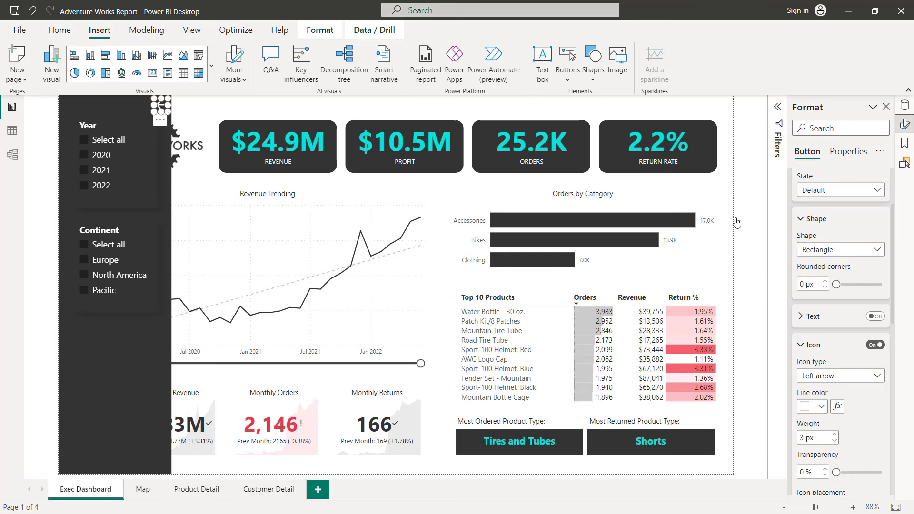
Step: Set the left arrow button's icon line color to turquoise for the On hover state
left_click(832, 191)
left_click(829, 221)
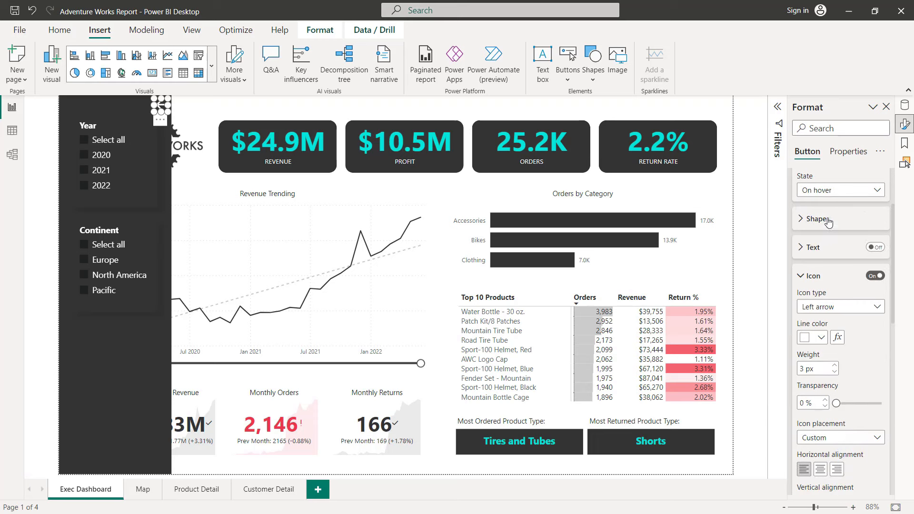
left_click(821, 337)
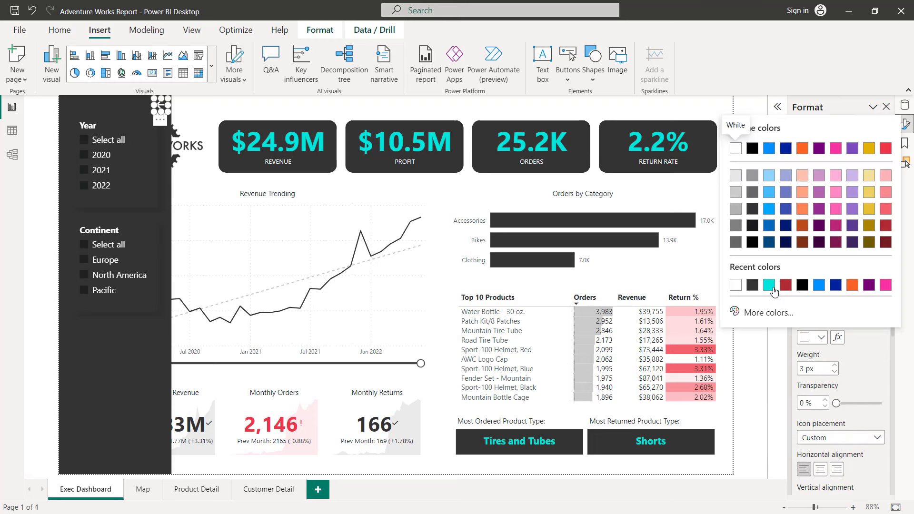
left_click(769, 285)
Step: Set the left arrow button's icon line color to white for the On press state
left_click(831, 191)
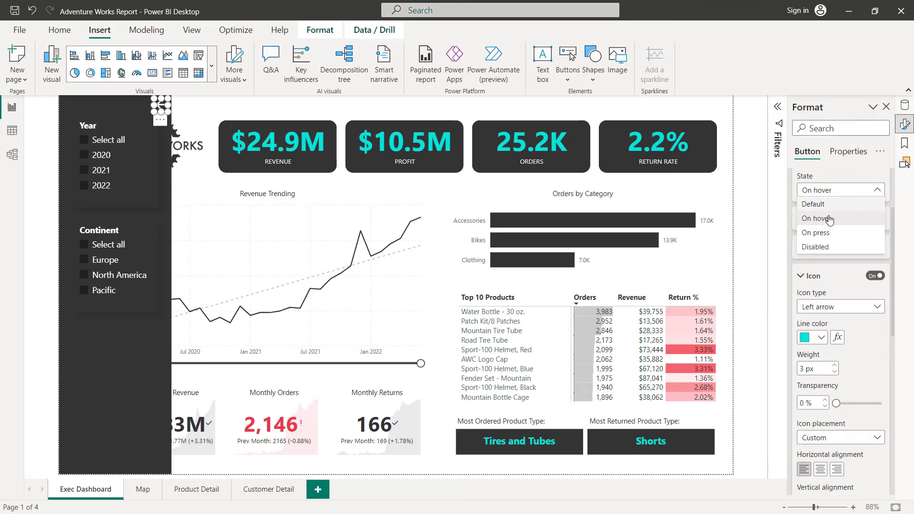
left_click(829, 233)
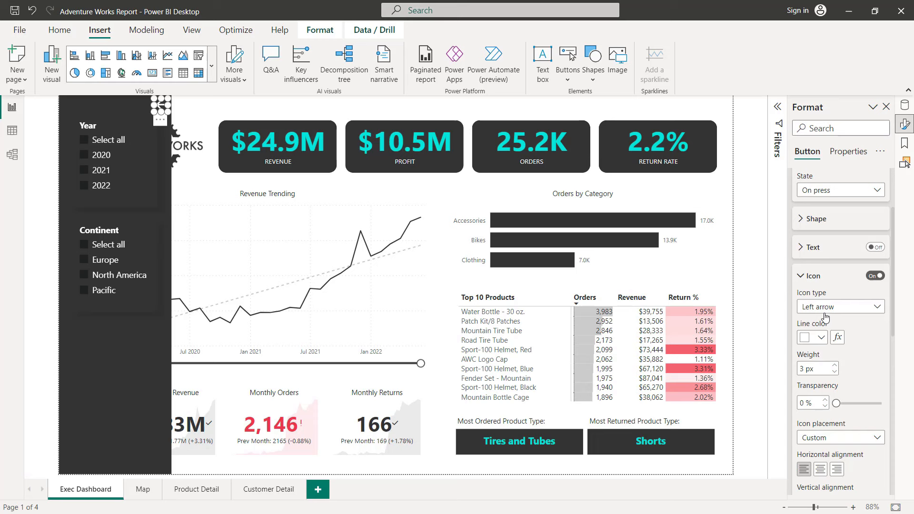
left_click(821, 337)
left_click(737, 287)
Step: Group the left arrow button, the Year and Continent slicers, and the dark background shape
left_click(152, 156)
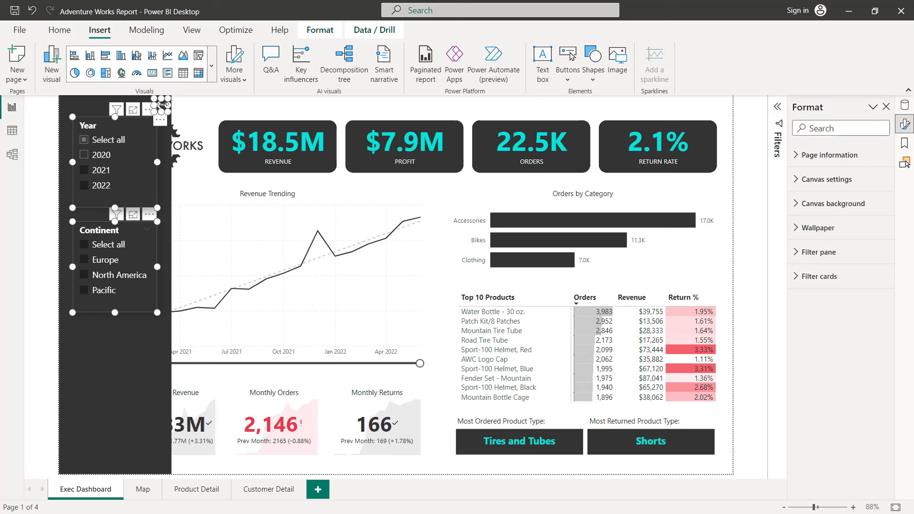
left_click(92, 107, "ctrl")
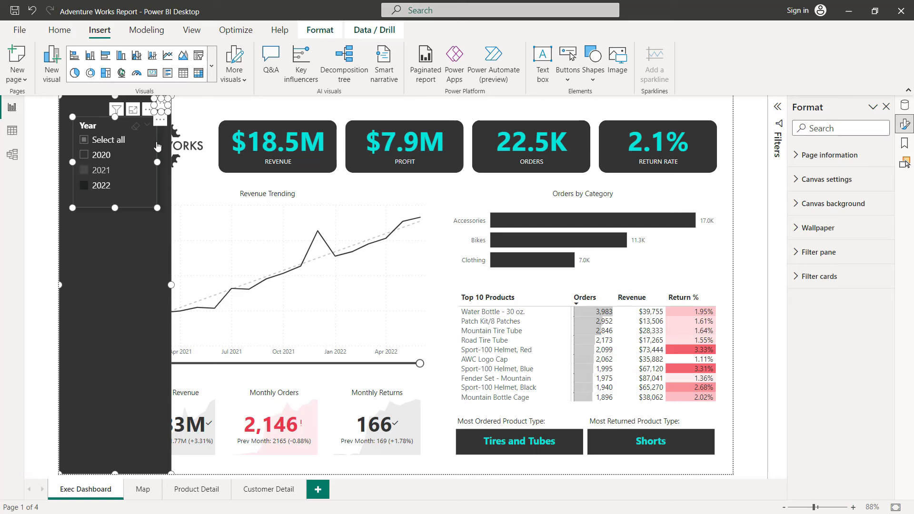
left_click(905, 163)
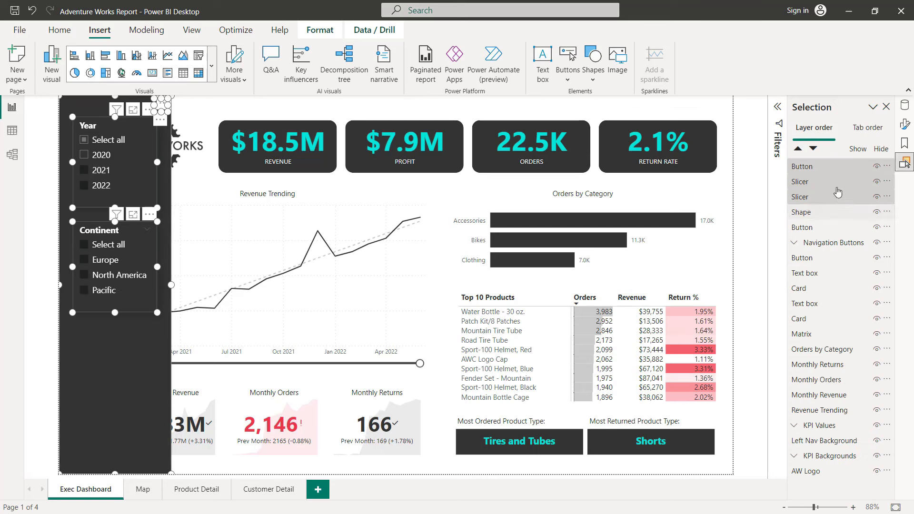
left_click(837, 167, "ctrl")
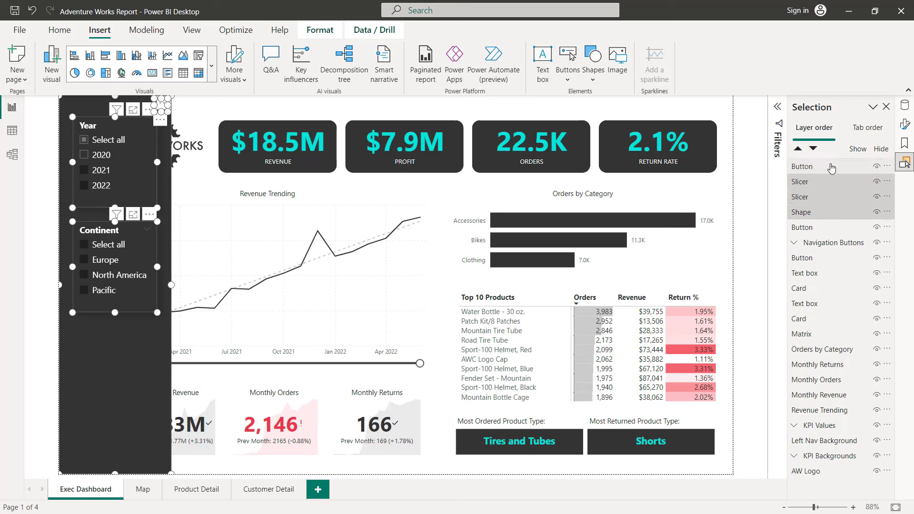
right_click(833, 166)
mouse_move(805, 172)
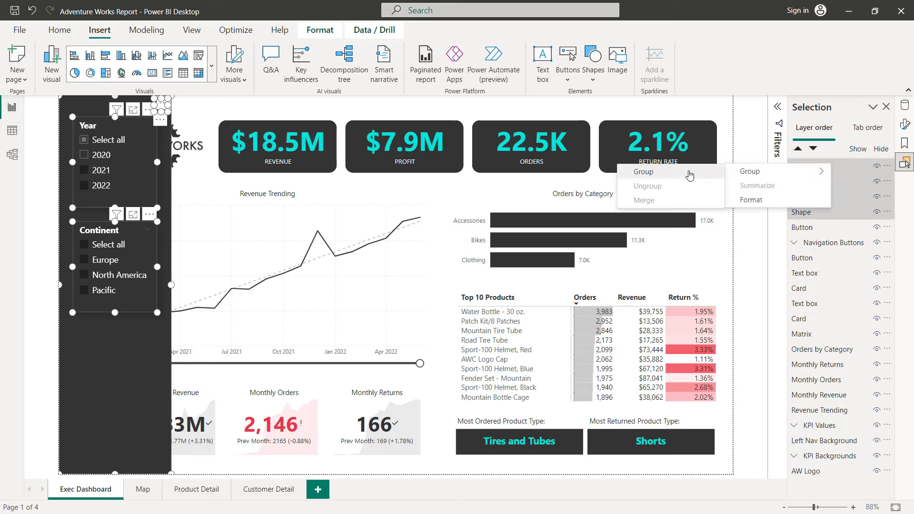
left_click(690, 176)
Step: Rename the new group as "Slicer Panel"
double_click(820, 168)
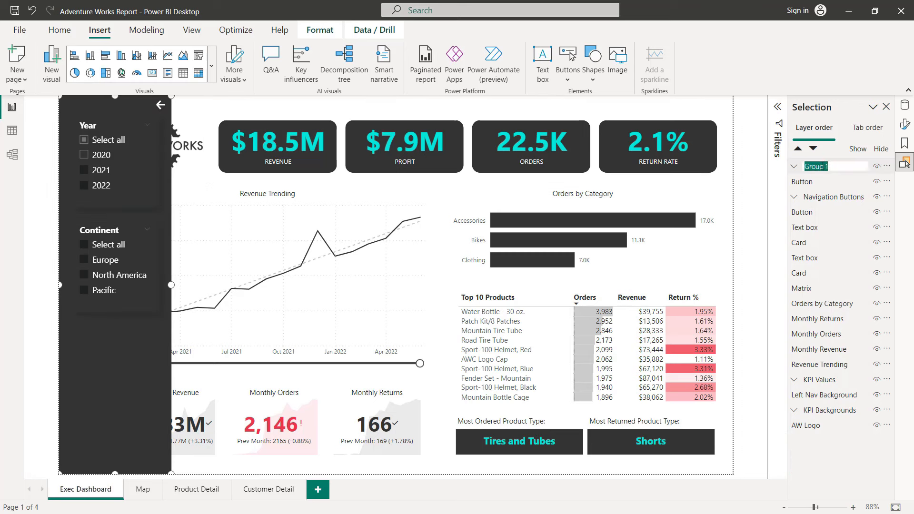
type("Slicer Panel")
key("Return")
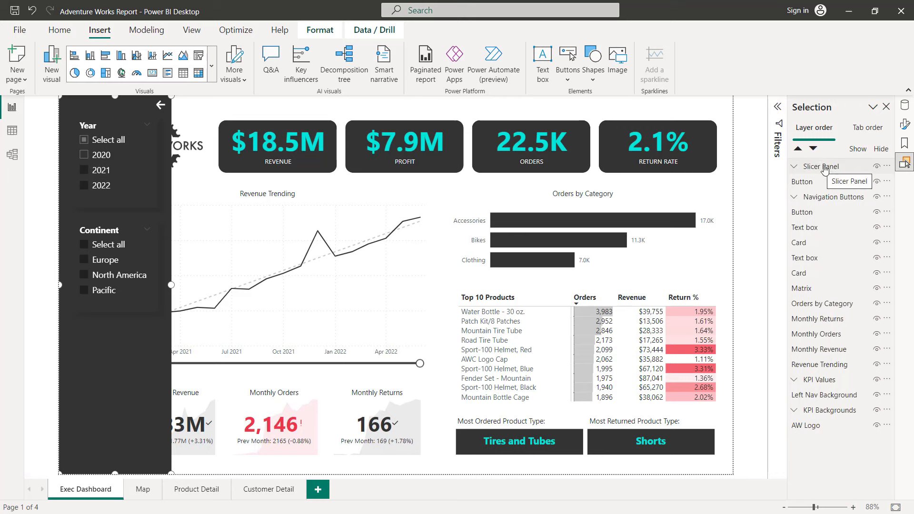
Step: Toggle the visibility of the Slicer Panel group off and on to test it, leaving it shown
left_click(876, 168)
left_click(876, 167)
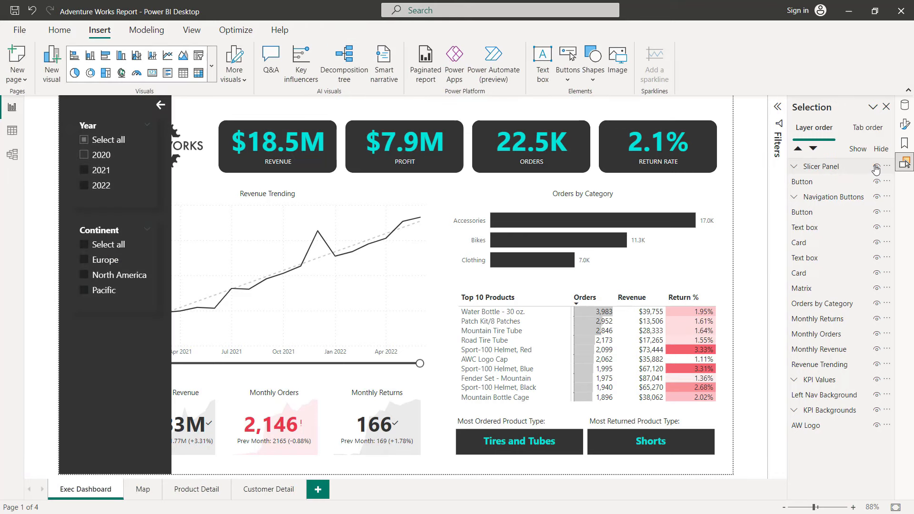
left_click(876, 168)
left_click(876, 167)
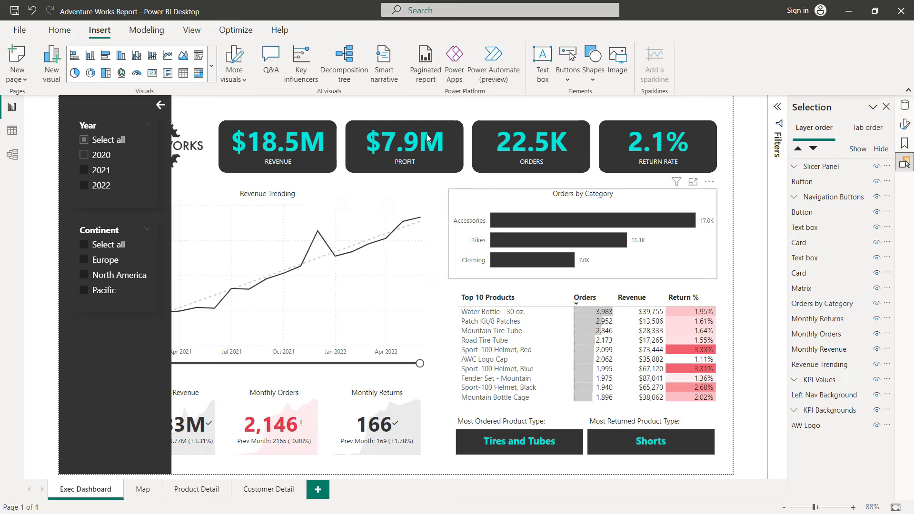
Step: Select all values in the Year slicer and add a bookmark named "Show Slicer Panel" with the panel visible
left_click(86, 142)
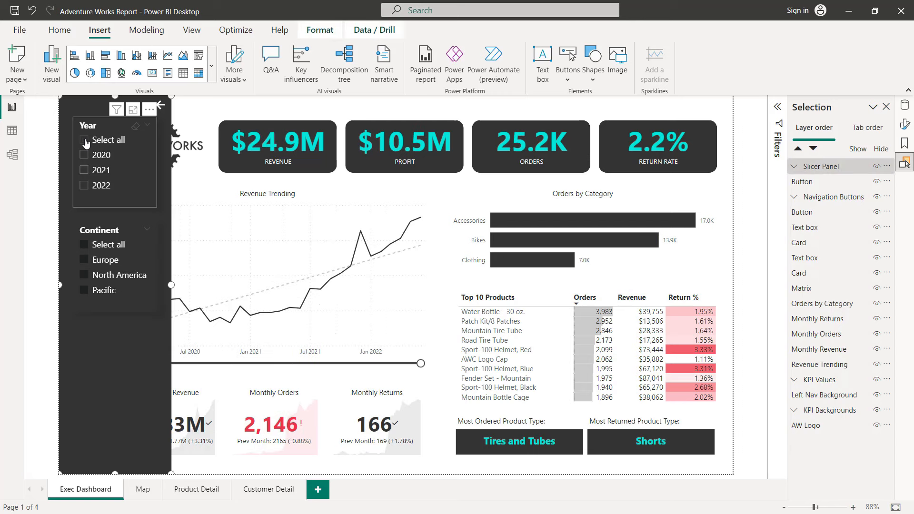
left_click(732, 198)
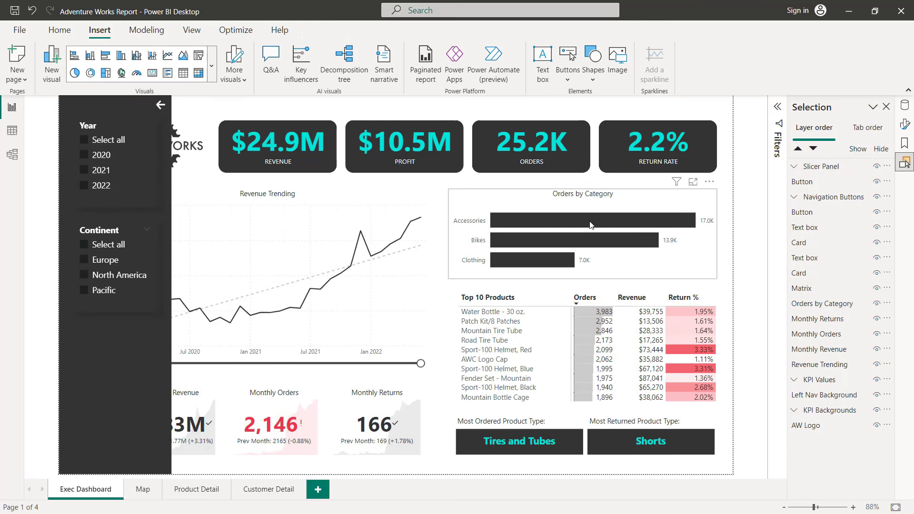
left_click(905, 143)
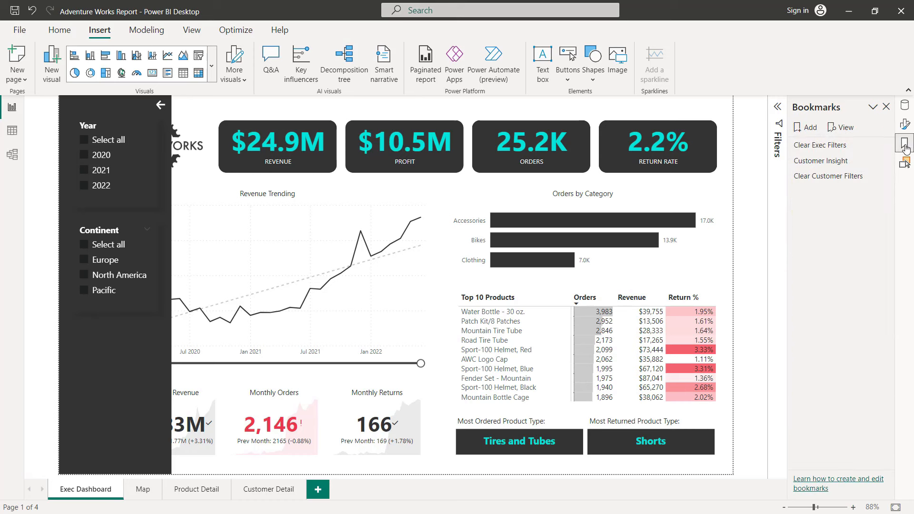
left_click(807, 129)
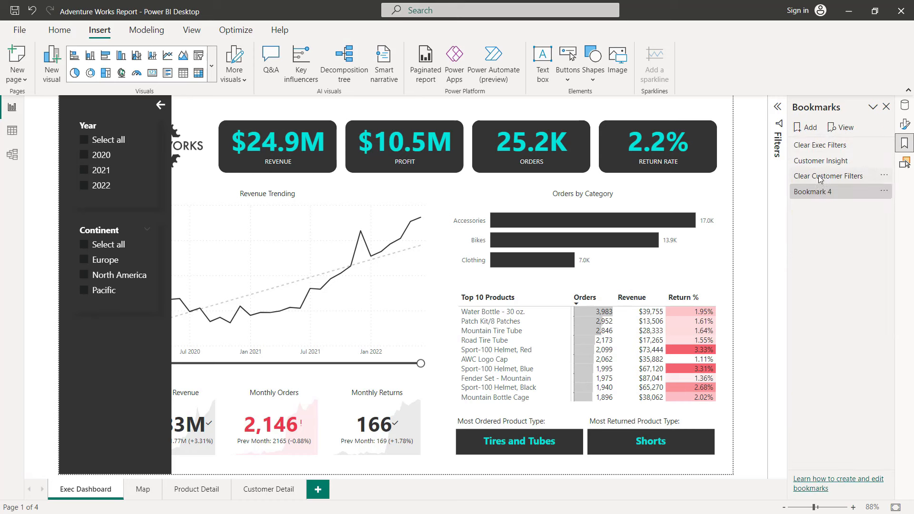
double_click(819, 191)
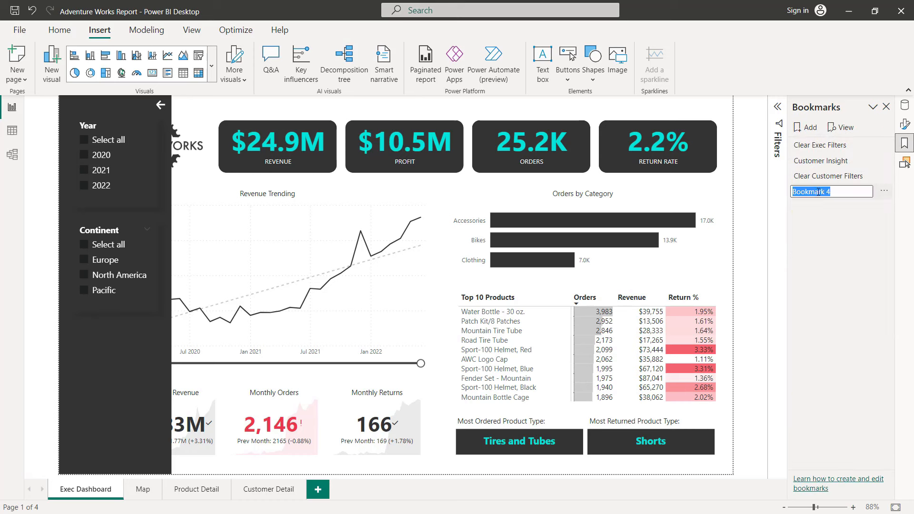
type("Show Slicer Panel")
key("Return")
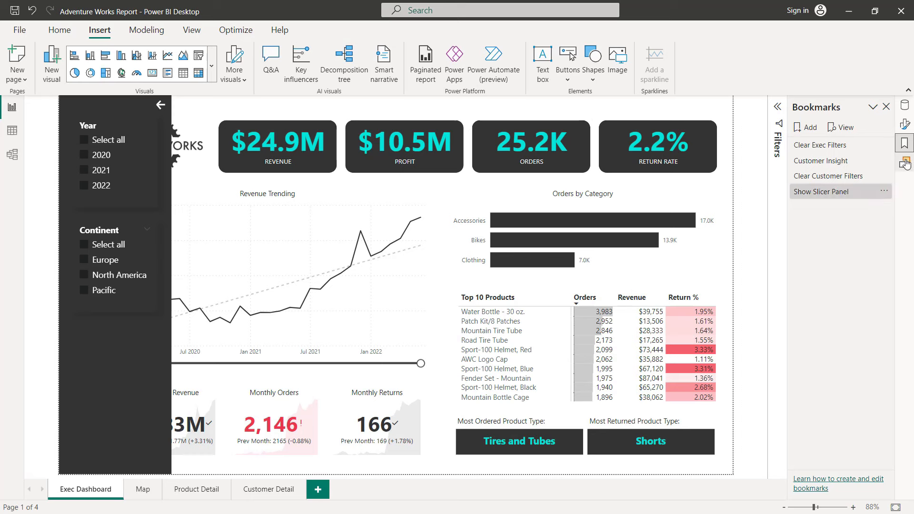
Step: Hide the Slicer Panel group and add a bookmark of this state named "Hide Slicer Panel"
left_click(906, 163)
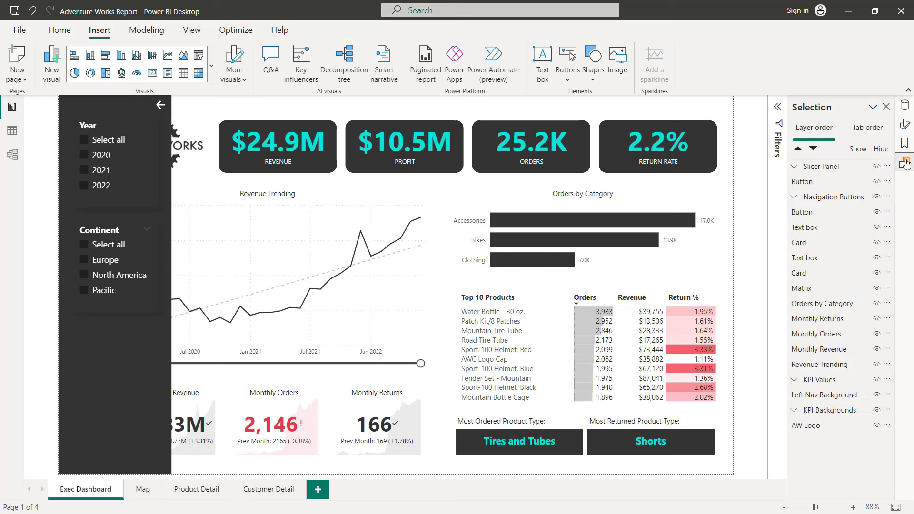
left_click(876, 167)
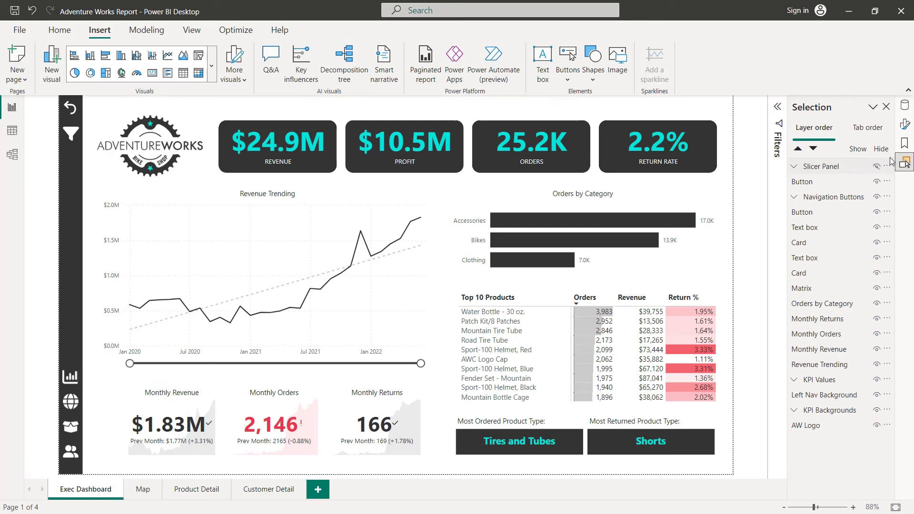
left_click(905, 145)
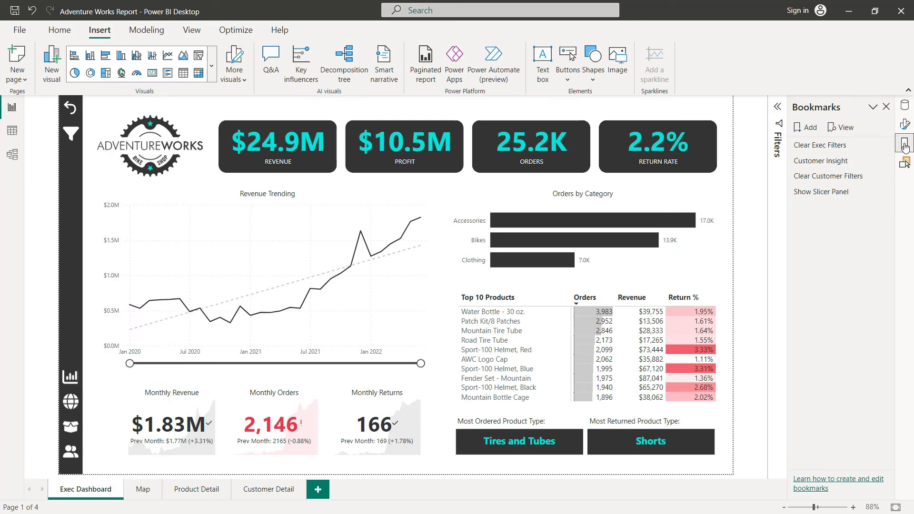
left_click(805, 129)
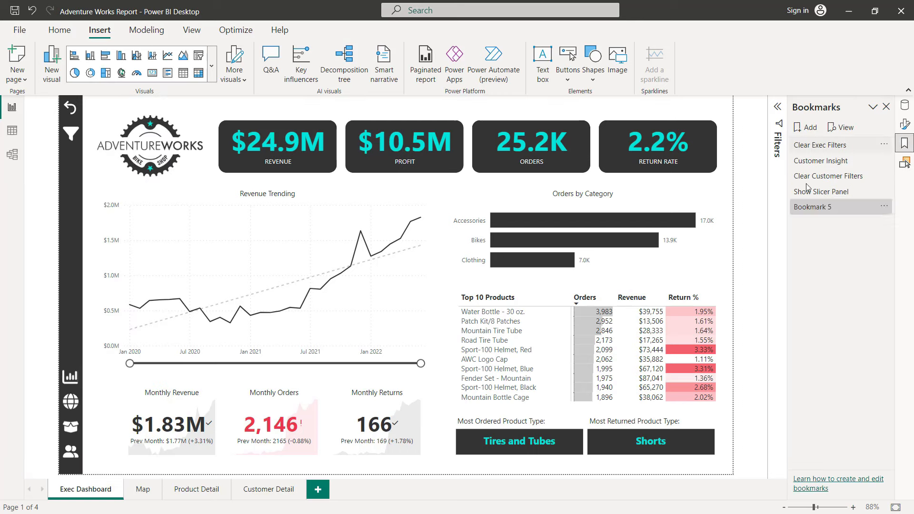
double_click(808, 207)
type("Hide Slicer")
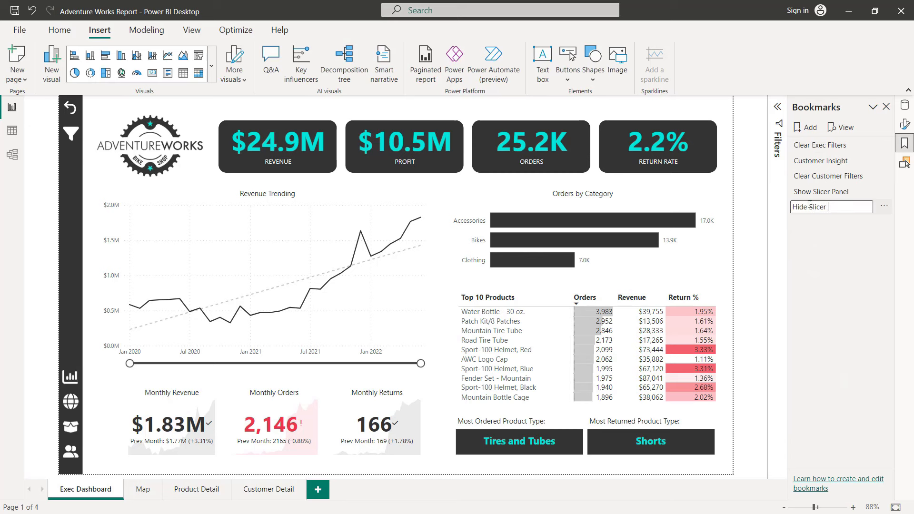
type(" Panel")
key("Return")
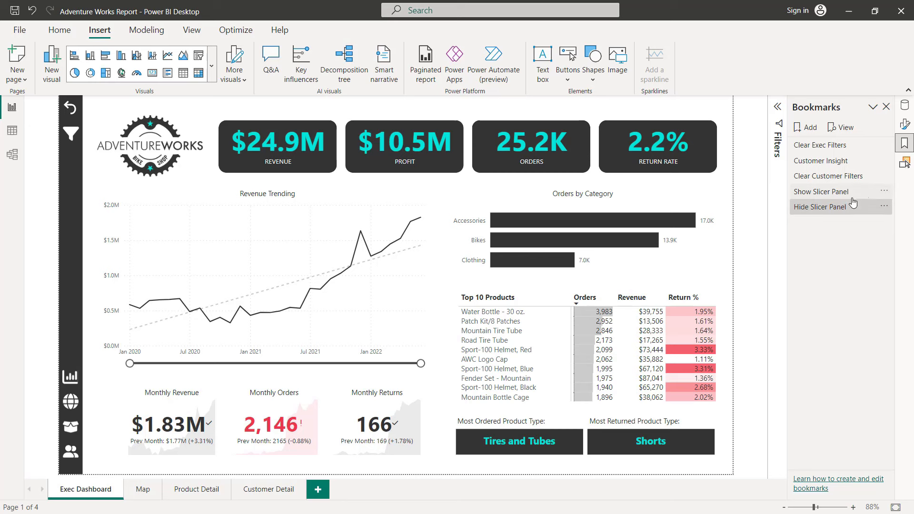
Step: Turn off the Data option for the Show Slicer Panel bookmark
left_click(883, 193)
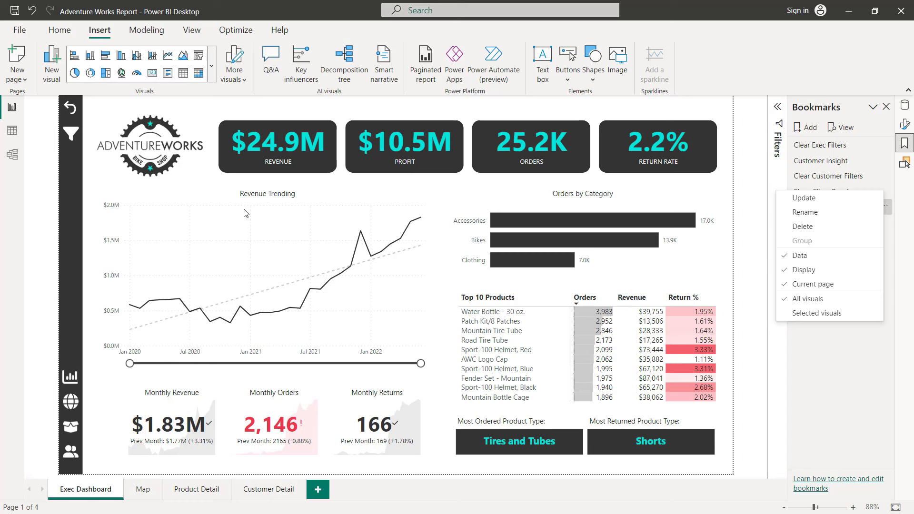
left_click(785, 257)
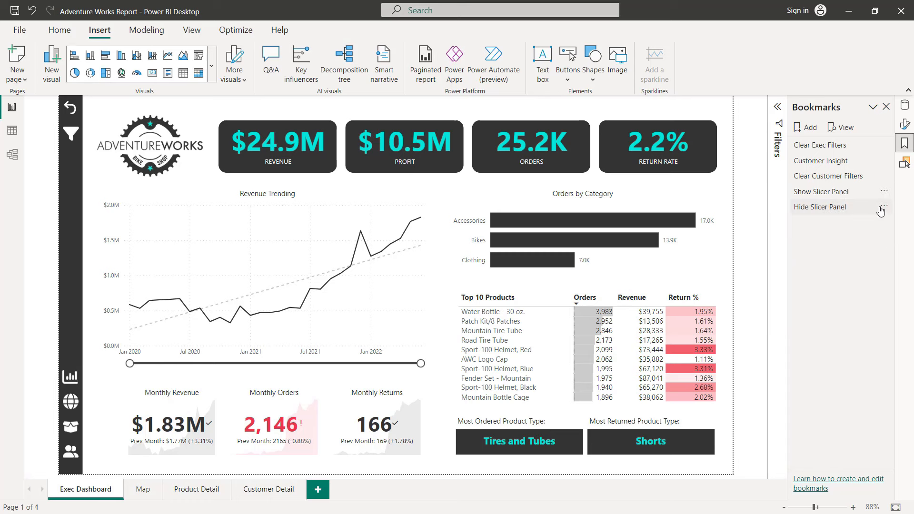
left_click(885, 193)
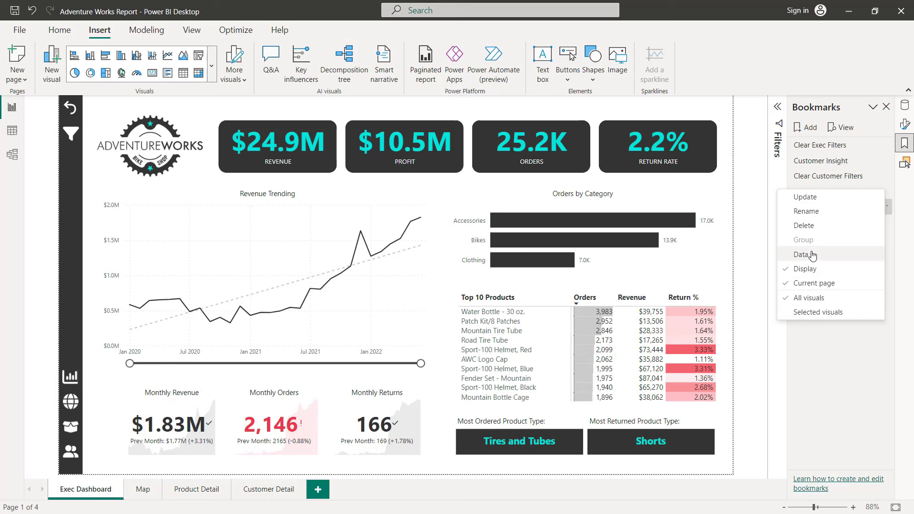
left_click(867, 196)
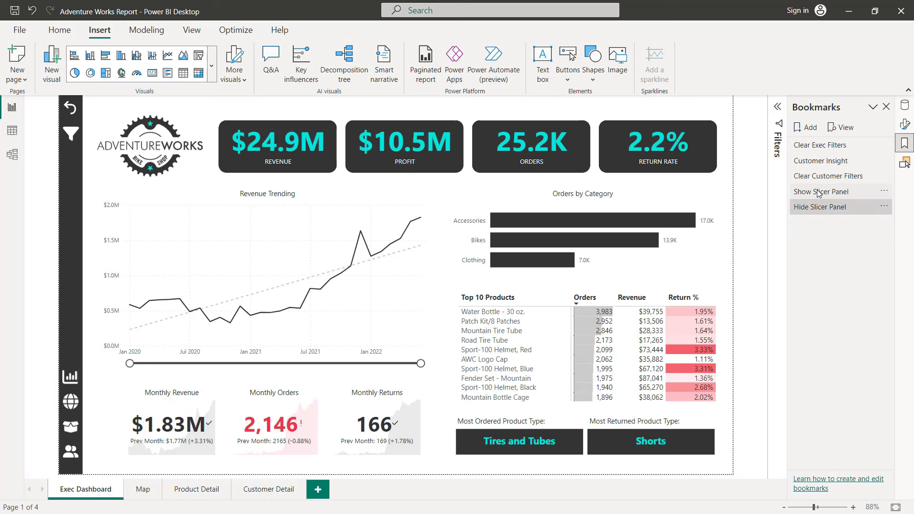
Step: Turn off the Data option for the Hide Slicer Panel bookmark
left_click(885, 208)
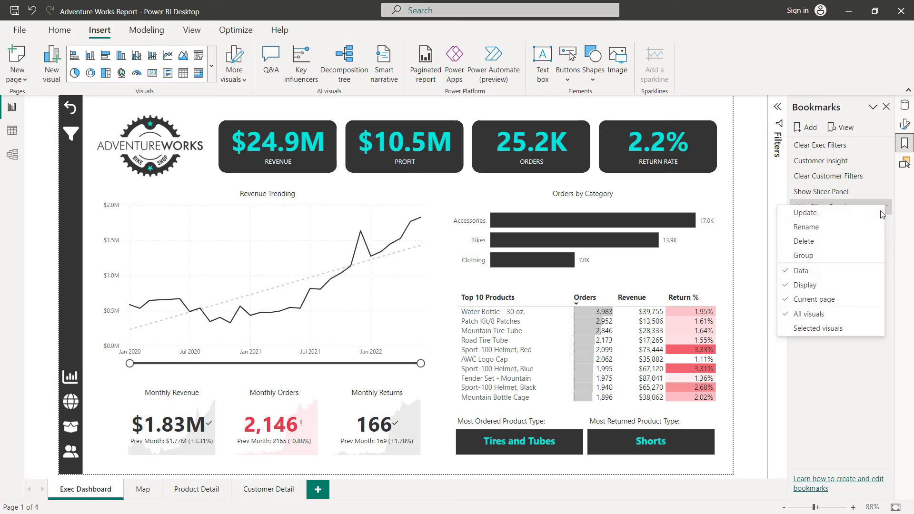
left_click(802, 271)
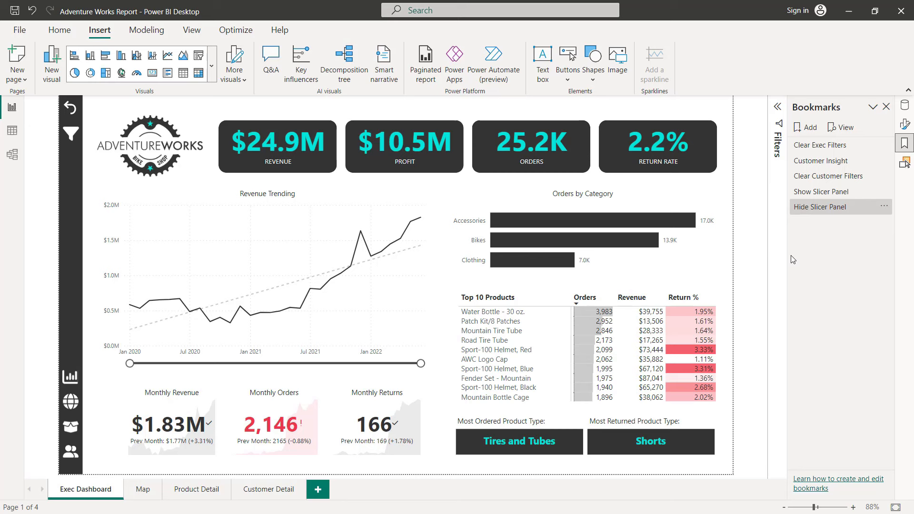
Step: Turn on the filter icon button's action with type Bookmark and assign it the Show Slicer Panel bookmark
left_click(70, 130)
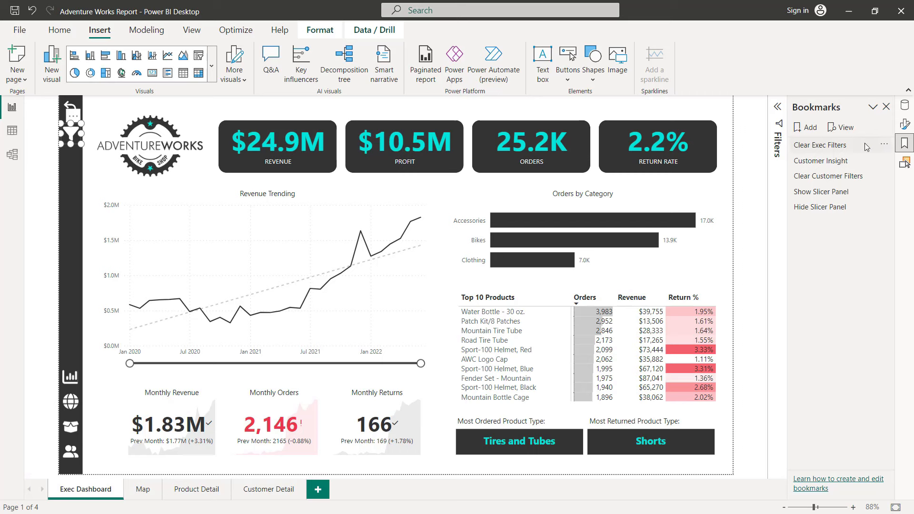
left_click(905, 125)
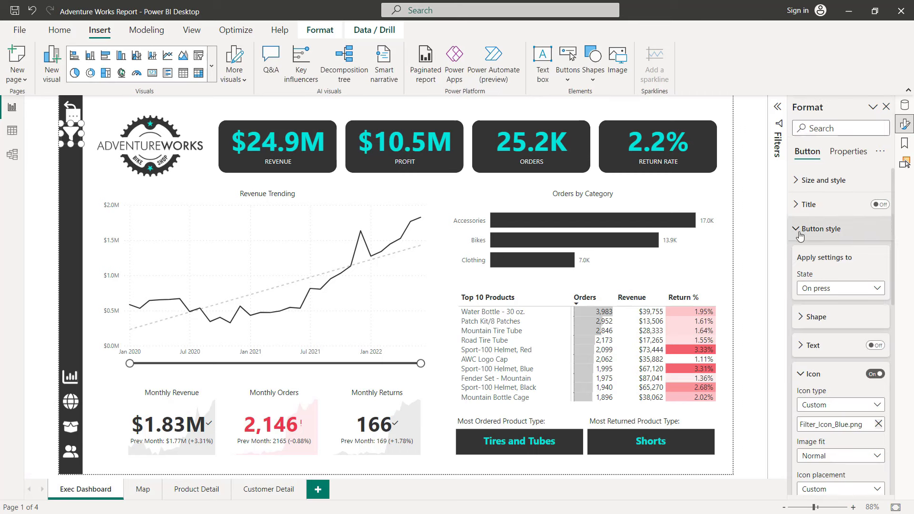
left_click(822, 230)
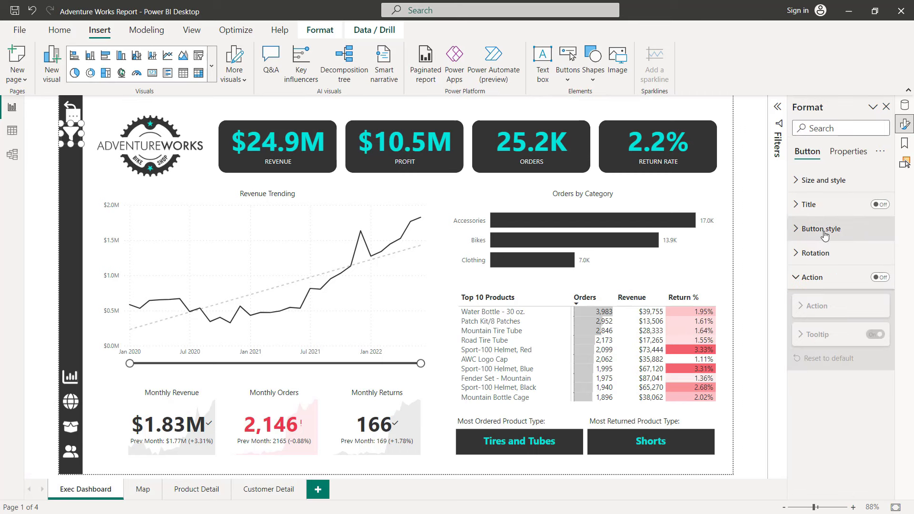
left_click(881, 278)
left_click(843, 339)
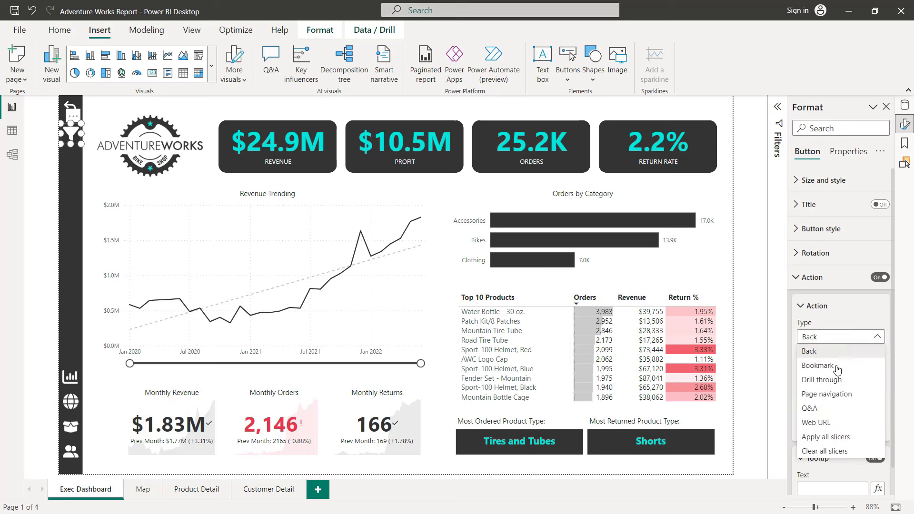
left_click(818, 366)
left_click(837, 371)
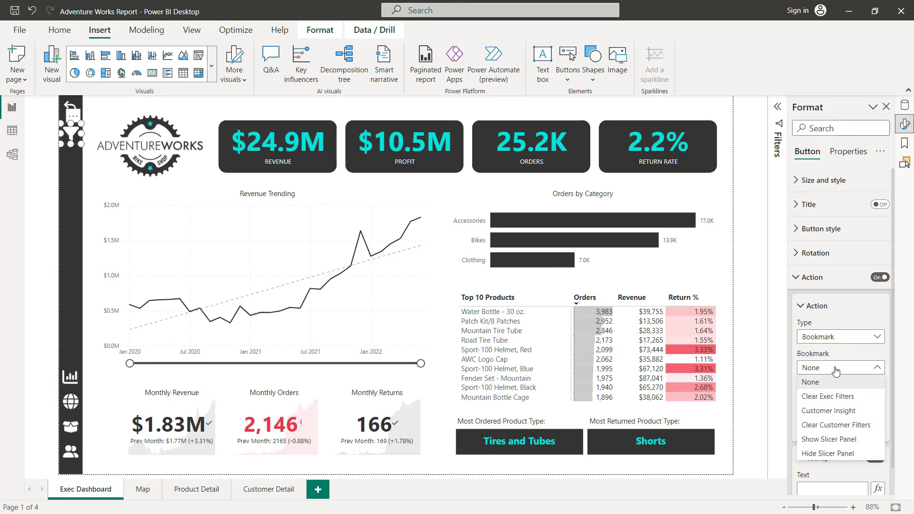
left_click(834, 439)
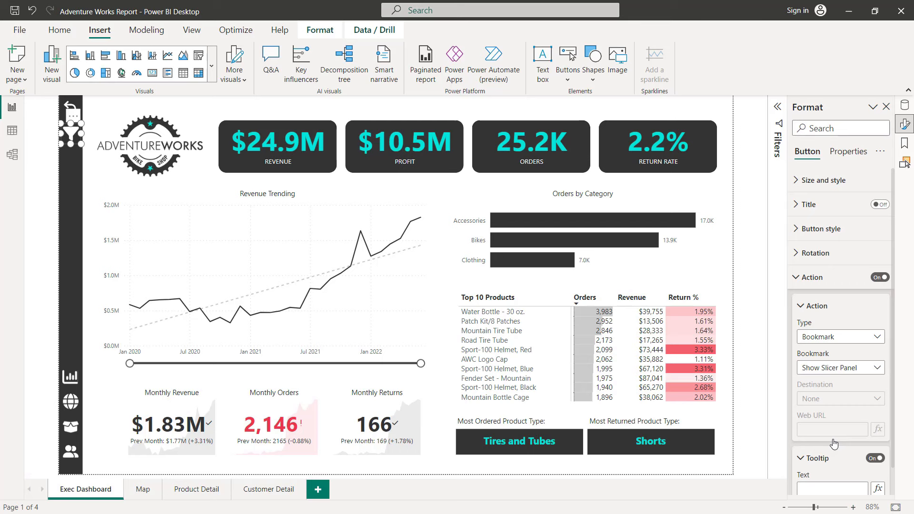
left_click(732, 217)
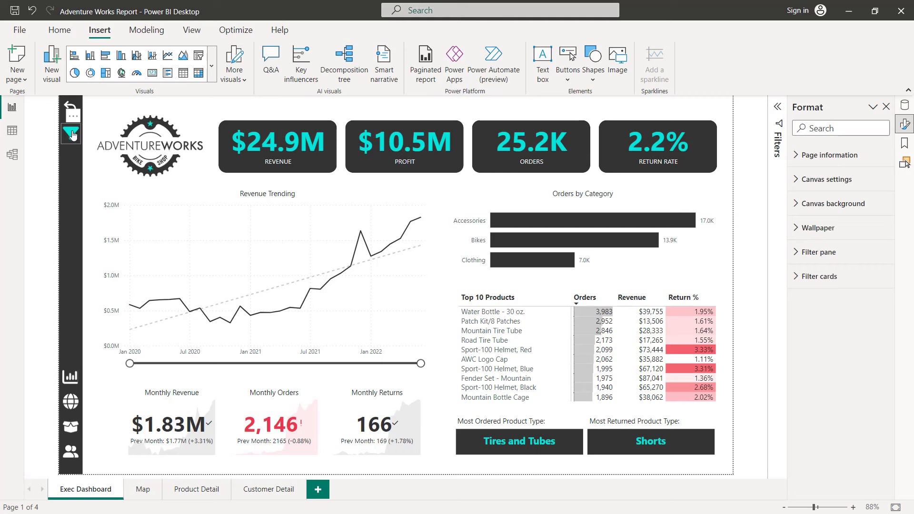
Step: Open the slicer panel with the filter button and assign the Hide Slicer Panel bookmark as the back arrow button's action
left_click(73, 135, "ctrl")
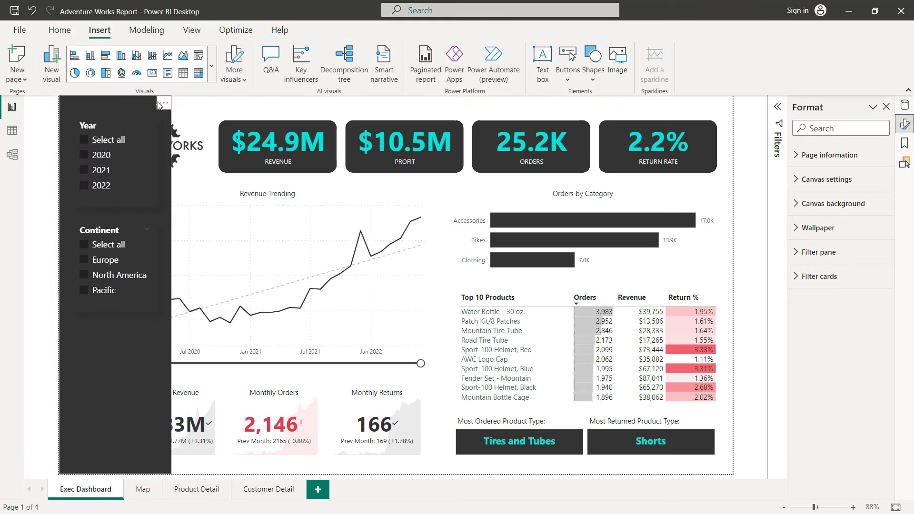
left_click(160, 105)
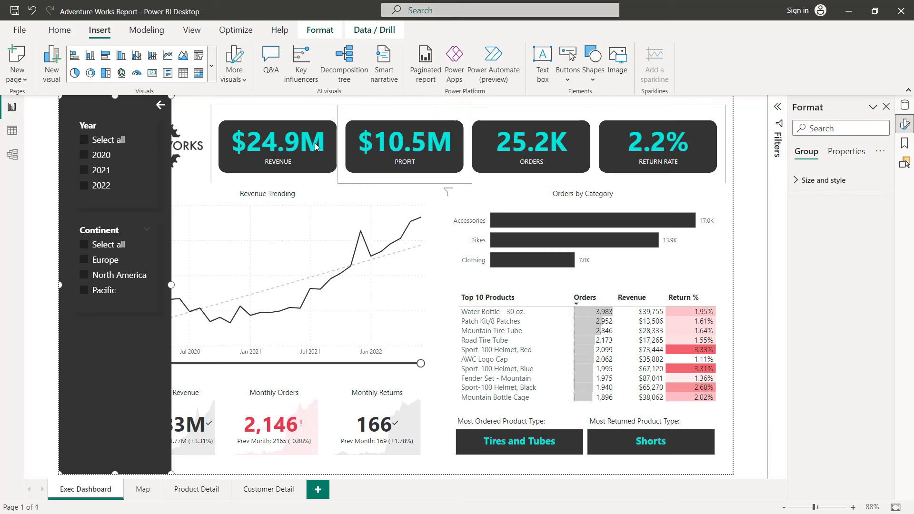
left_click(160, 106)
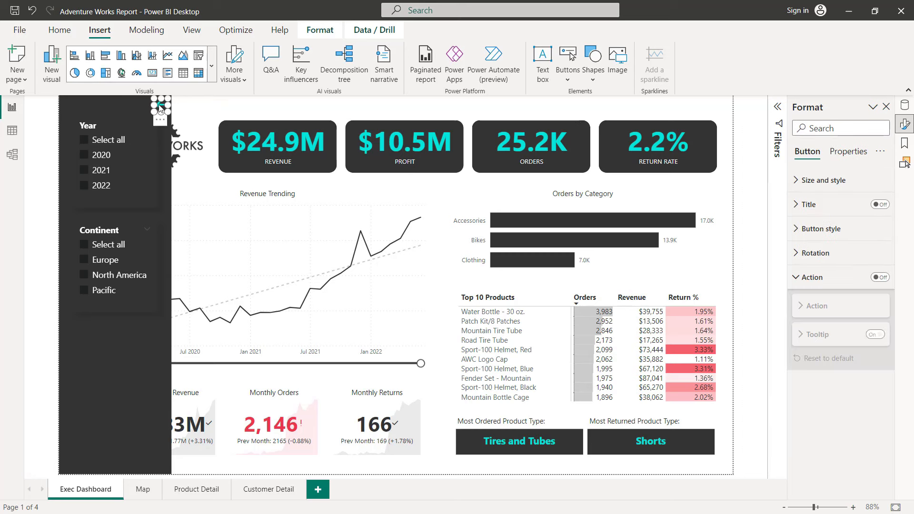
left_click(881, 277)
left_click(832, 336)
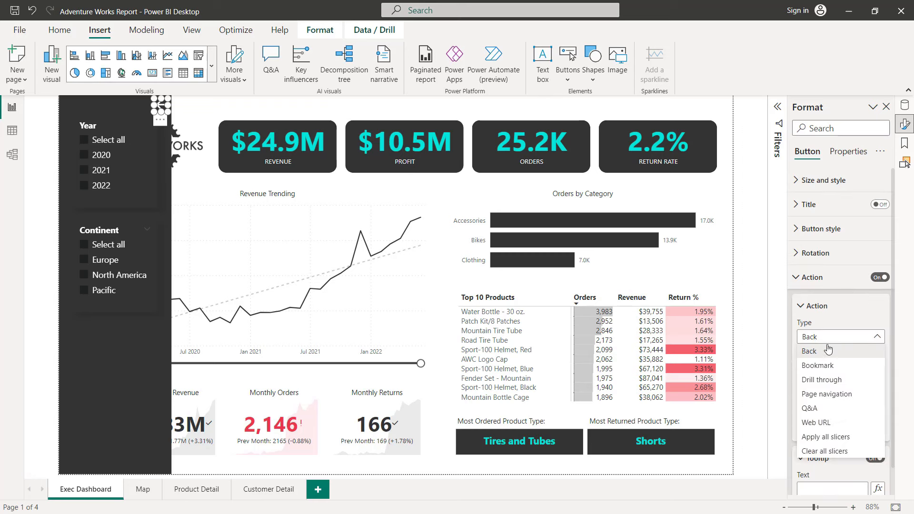
left_click(823, 369)
left_click(823, 370)
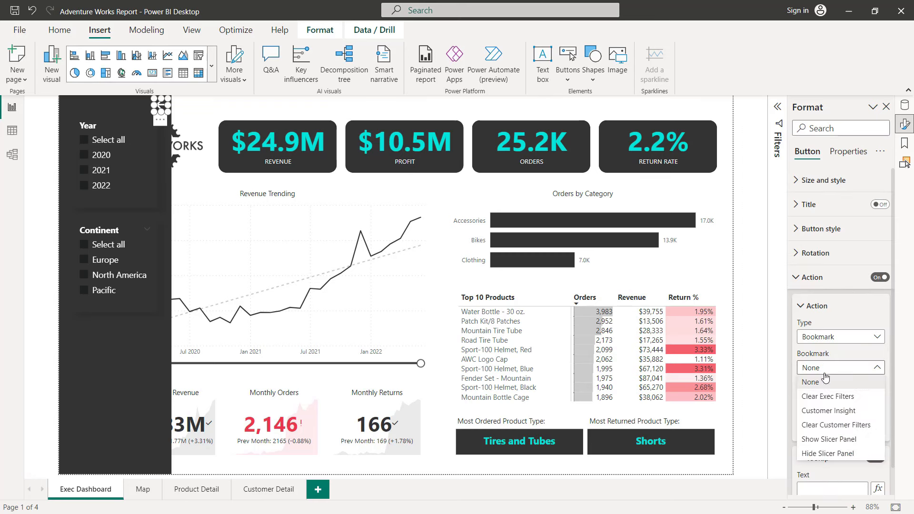
left_click(826, 454)
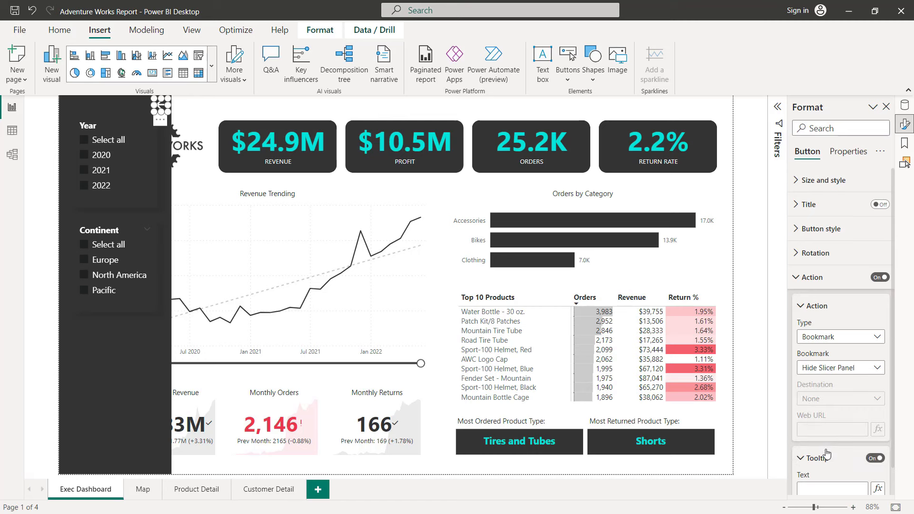
Step: Test hiding and showing the slicer panel with the back arrow and filter buttons, closing the Format pane for more room
left_click(159, 104, "ctrl")
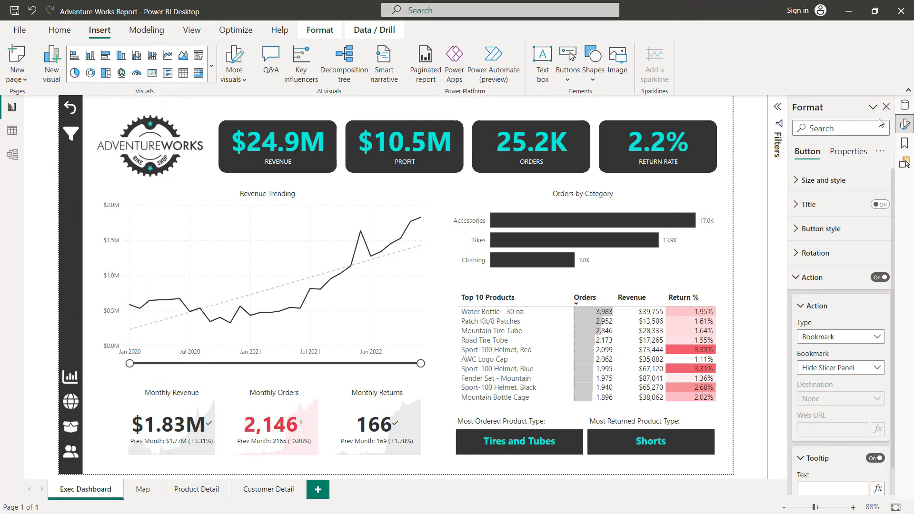
left_click(905, 125)
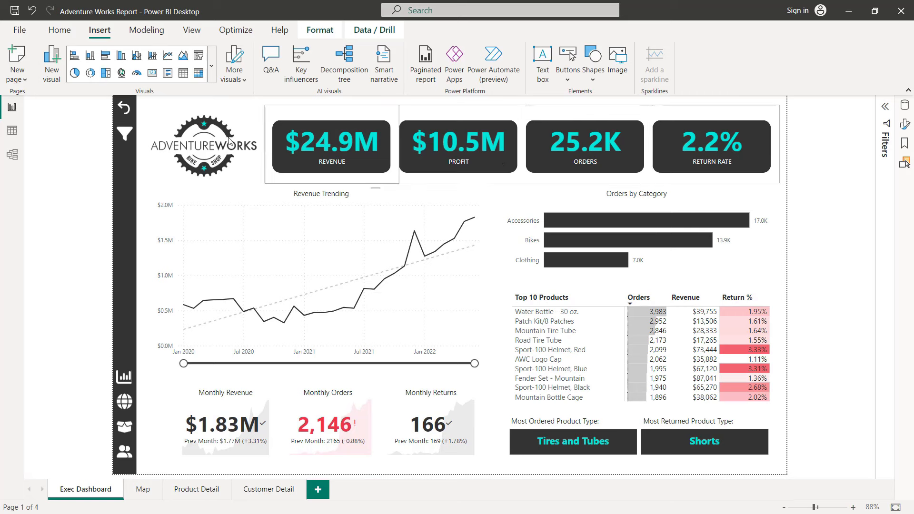
left_click(123, 137, "ctrl")
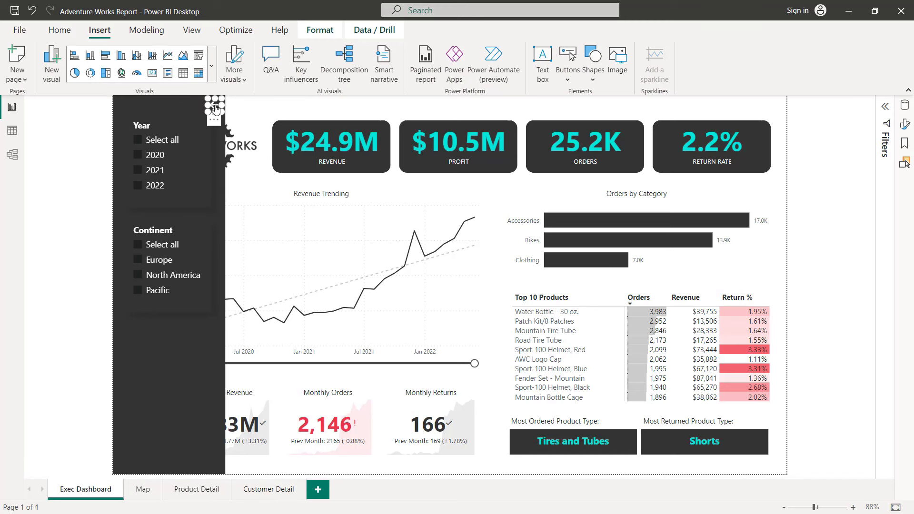
left_click(215, 109)
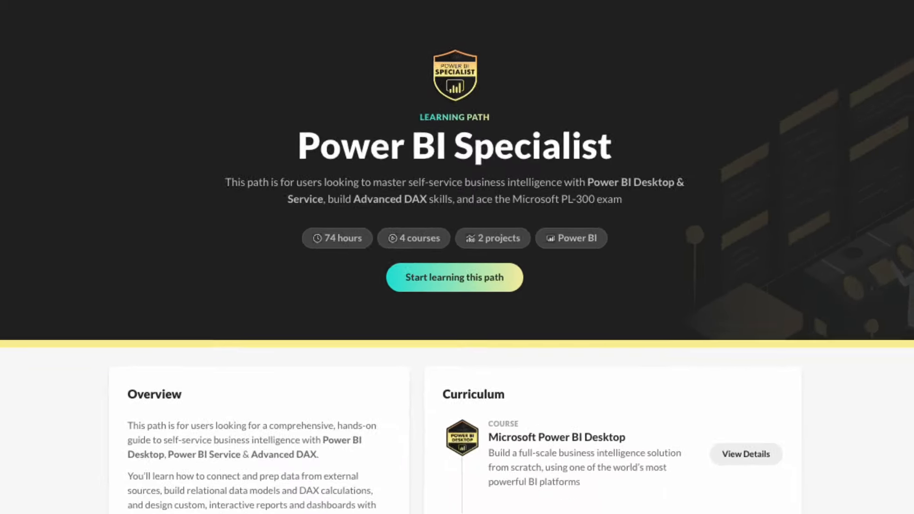
scroll(862, 76, "down", 5)
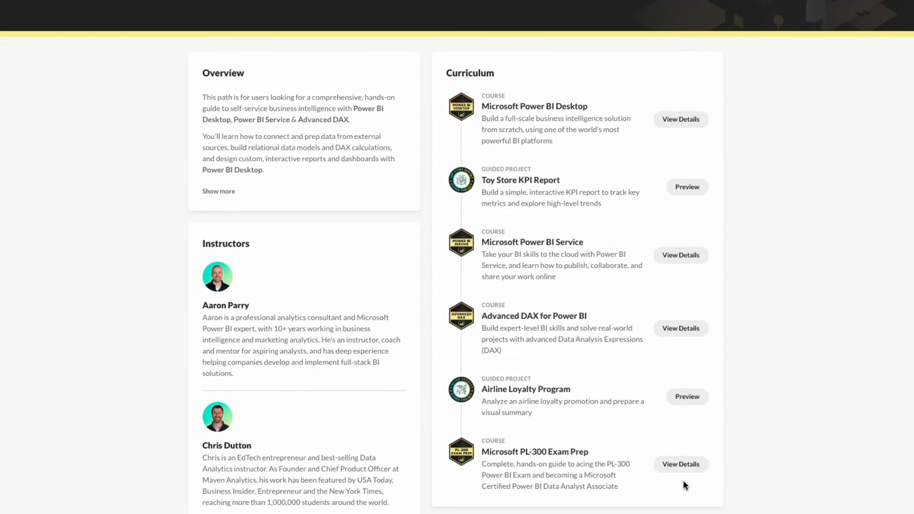
scroll(826, 250, "up", 4)
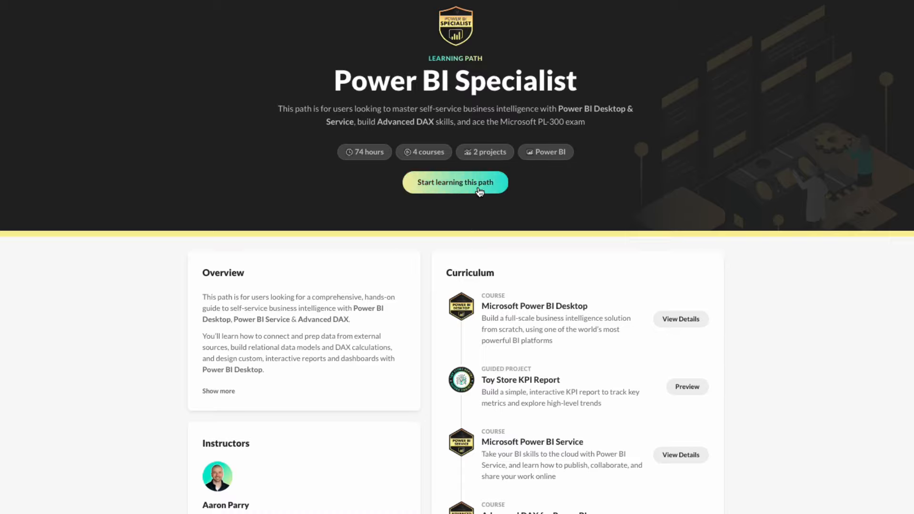